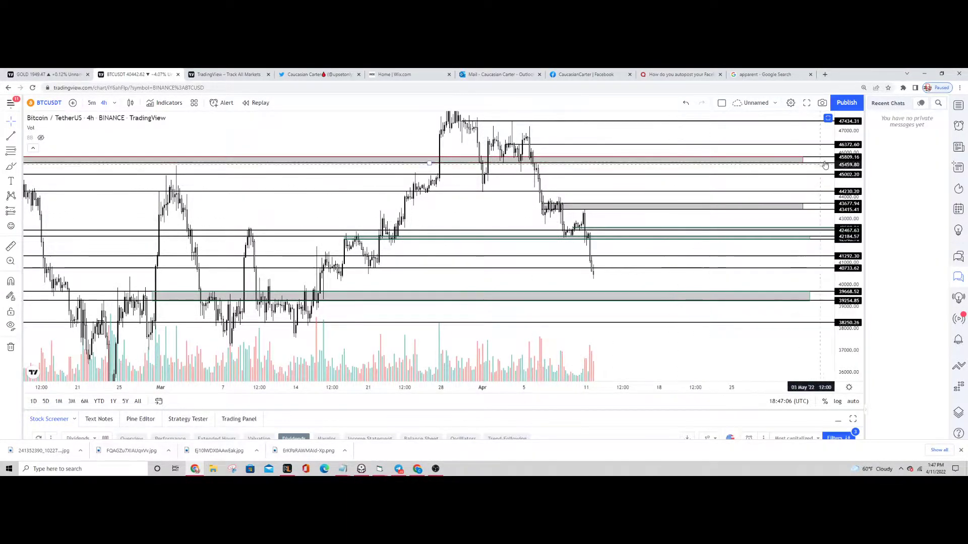
Adjust the price scale and pan the chart between earlier history and the latest candles.
{"action": "left_click_drag", "start_coordinate": [850, 190], "coordinate": [850, 200]}
{"action": "scroll", "coordinate": [732, 220], "scroll_direction": "up", "scroll_amount": 1}
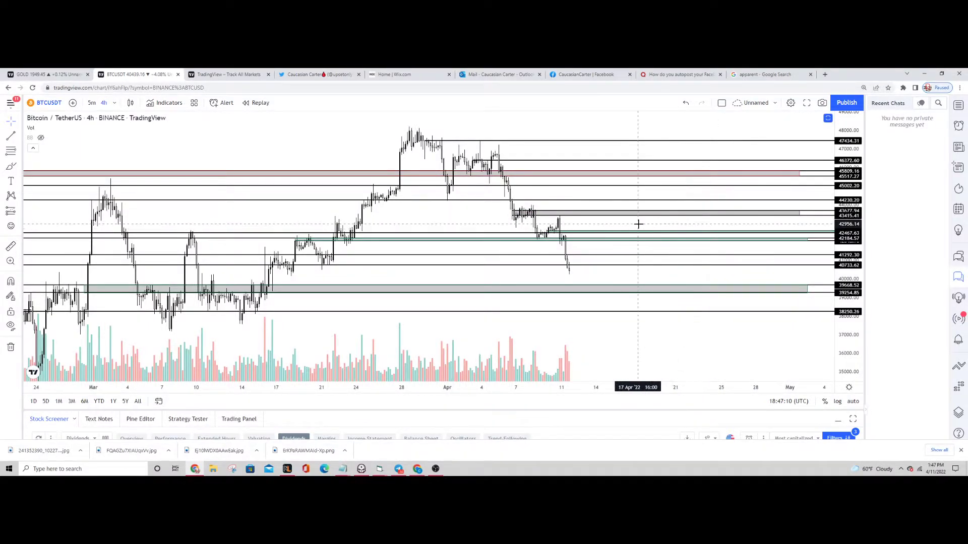
{"action": "scroll", "coordinate": [637, 224], "scroll_direction": "down", "scroll_amount": 1}
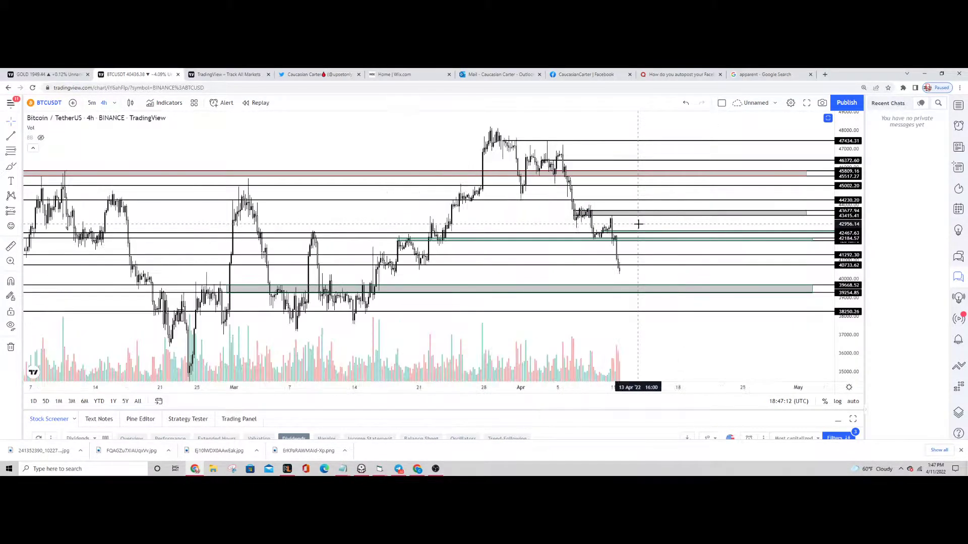
{"action": "scroll", "coordinate": [688, 237], "scroll_direction": "down", "scroll_amount": 1}
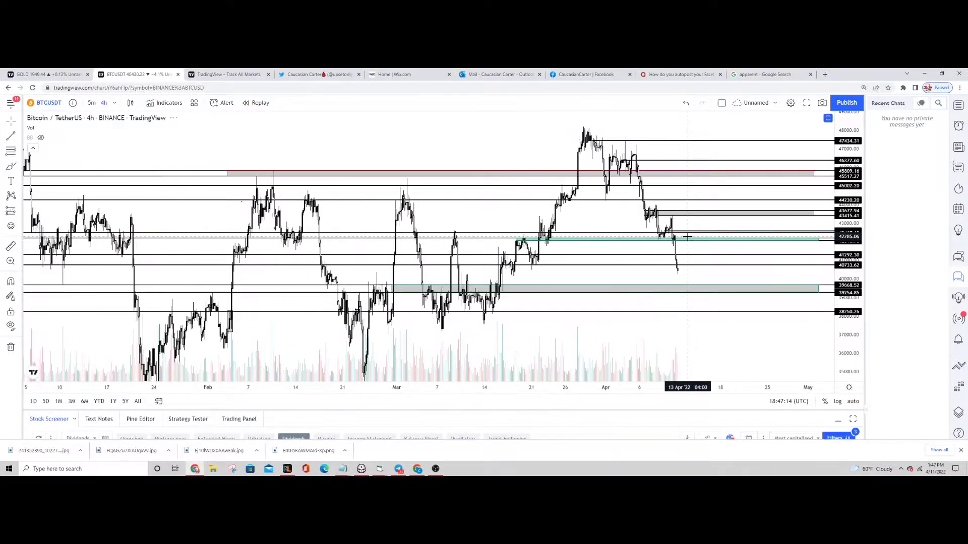
{"action": "scroll", "coordinate": [726, 235], "scroll_direction": "down", "scroll_amount": 1}
{"action": "scroll", "coordinate": [722, 235], "scroll_direction": "up", "scroll_amount": 1}
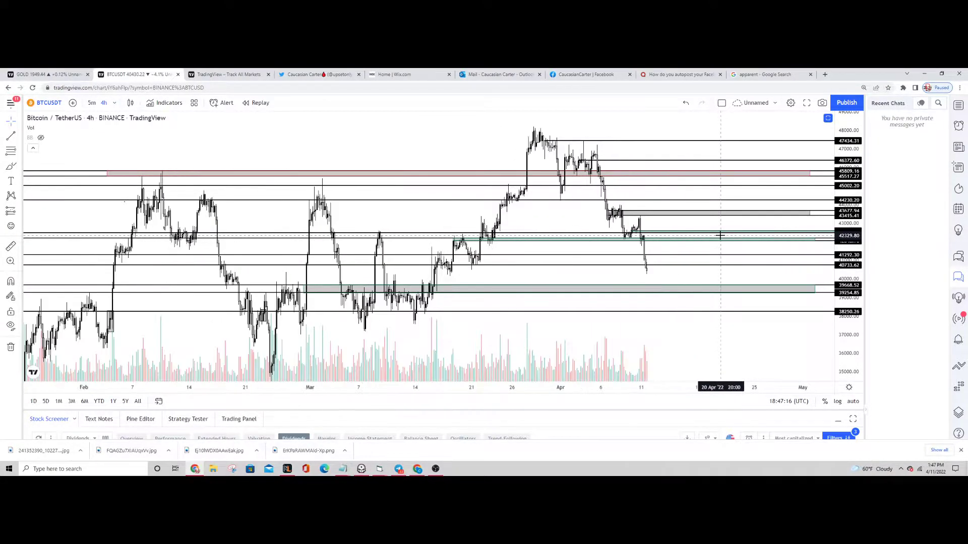
{"action": "scroll", "coordinate": [720, 235], "scroll_direction": "up", "scroll_amount": 1}
{"action": "scroll", "coordinate": [721, 235], "scroll_direction": "up", "scroll_amount": 1}
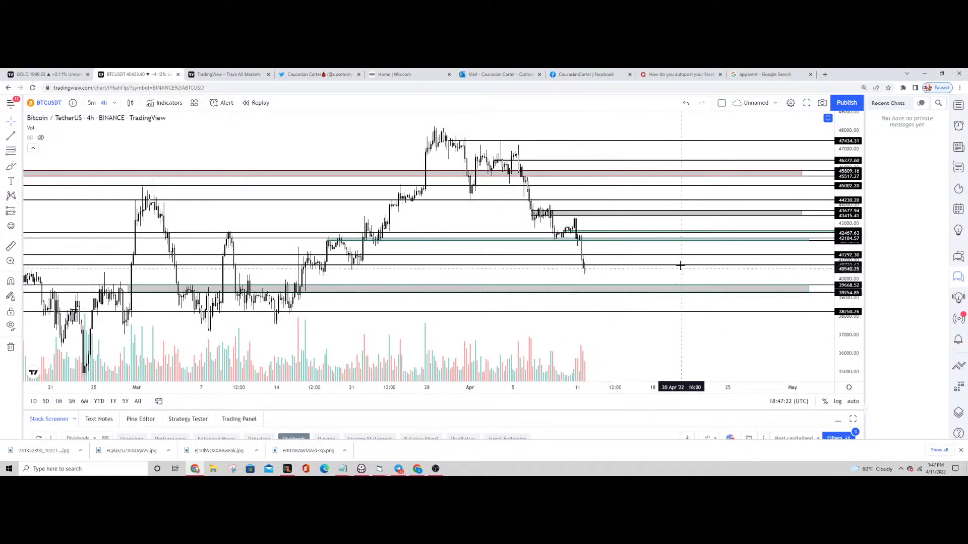
{"action": "scroll", "coordinate": [681, 269], "scroll_direction": "down", "scroll_amount": 1}
{"action": "scroll", "coordinate": [688, 269], "scroll_direction": "down", "scroll_amount": 1}
{"action": "left_click_drag", "start_coordinate": [507, 202], "coordinate": [536, 159]}
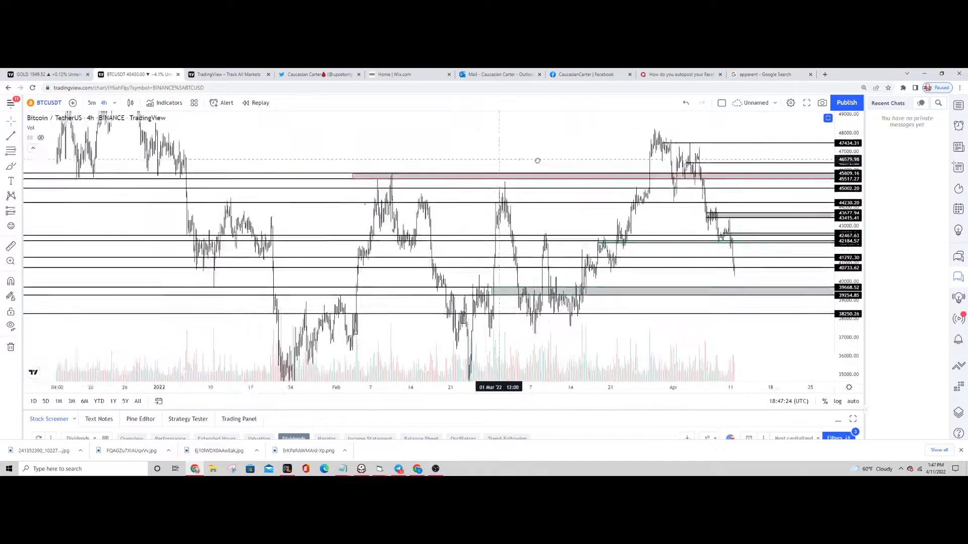
{"action": "scroll", "coordinate": [528, 200], "scroll_direction": "up", "scroll_amount": 2}
{"action": "left_click_drag", "start_coordinate": [464, 217], "coordinate": [473, 199]}
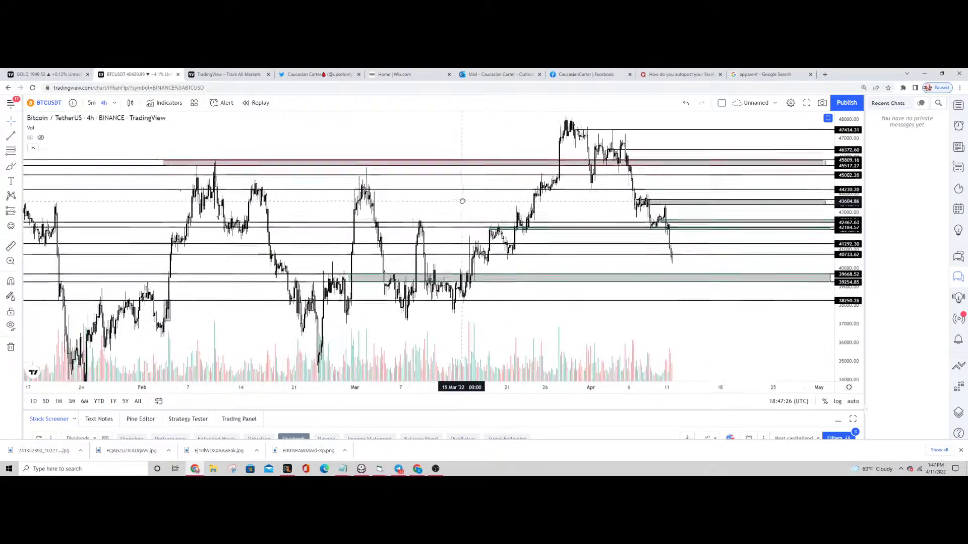
{"action": "scroll", "coordinate": [514, 222], "scroll_direction": "up", "scroll_amount": 1}
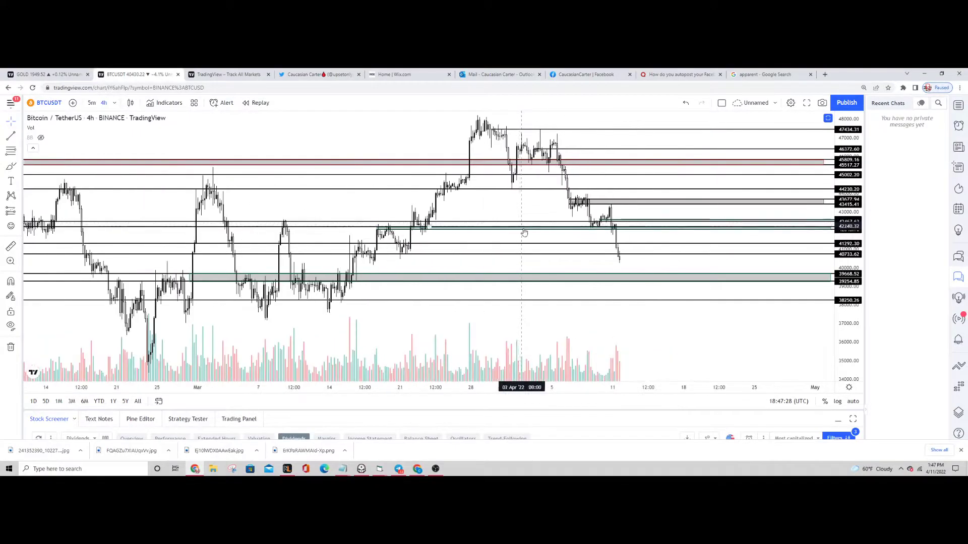
{"action": "left_click_drag", "start_coordinate": [853, 240], "coordinate": [850, 215]}
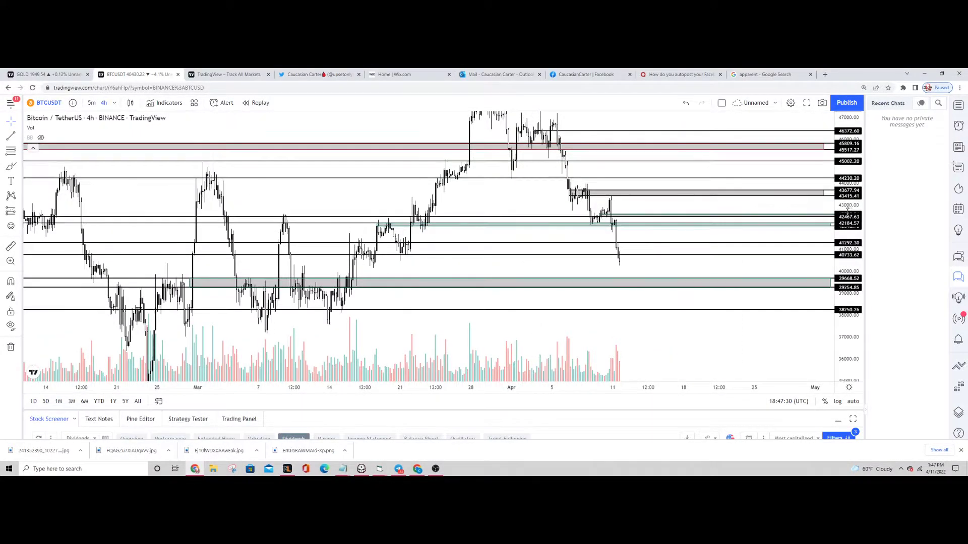
{"action": "scroll", "coordinate": [525, 210], "scroll_direction": "down", "scroll_amount": 1}
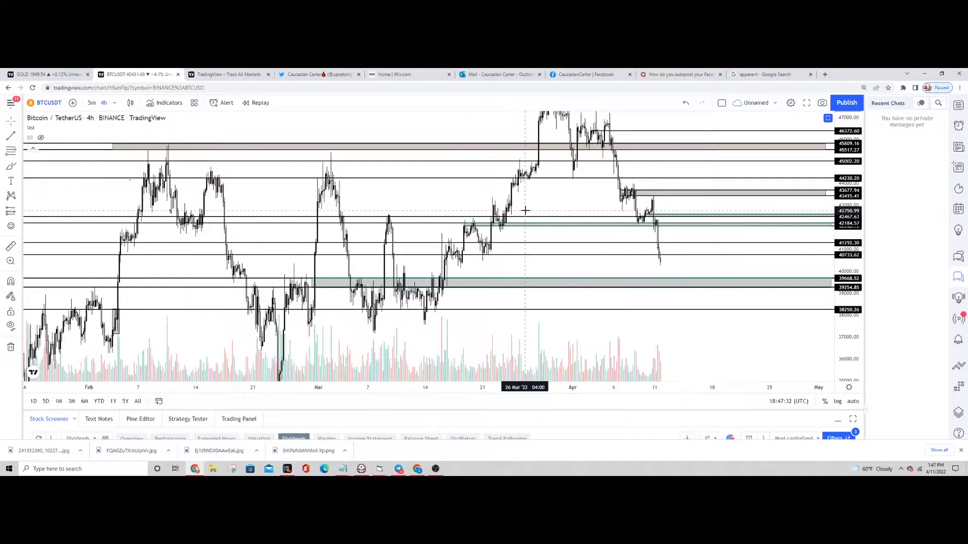
{"action": "scroll", "coordinate": [547, 207], "scroll_direction": "down", "scroll_amount": 1}
{"action": "scroll", "coordinate": [545, 213], "scroll_direction": "down", "scroll_amount": 1}
{"action": "scroll", "coordinate": [563, 184], "scroll_direction": "down", "scroll_amount": 1}
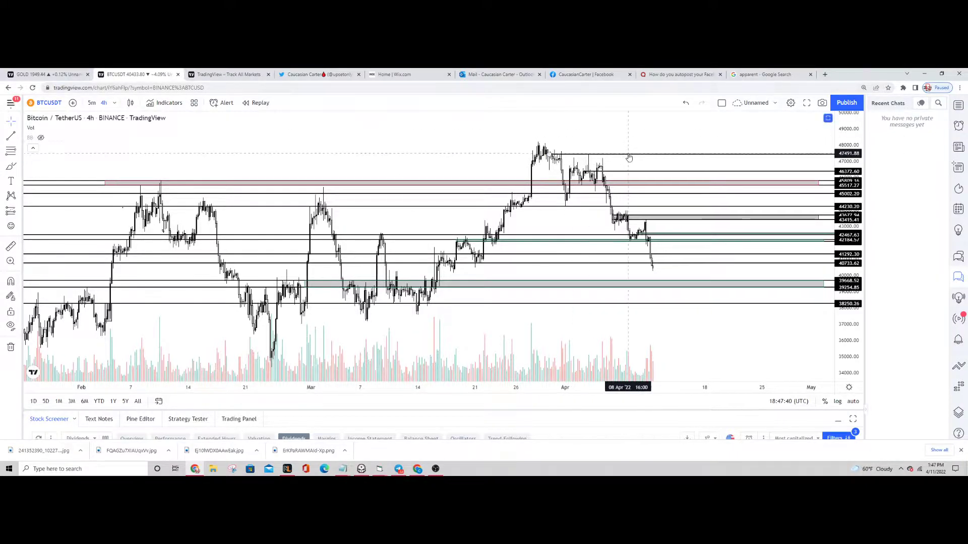
{"action": "scroll", "coordinate": [629, 159], "scroll_direction": "down", "scroll_amount": 1}
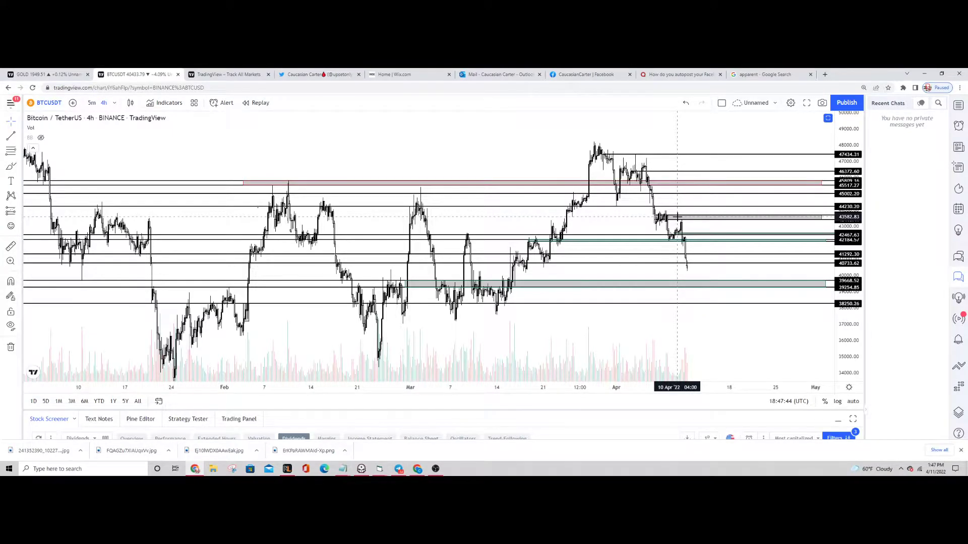
{"action": "scroll", "coordinate": [681, 220], "scroll_direction": "up", "scroll_amount": 1}
{"action": "scroll", "coordinate": [687, 225], "scroll_direction": "up", "scroll_amount": 1}
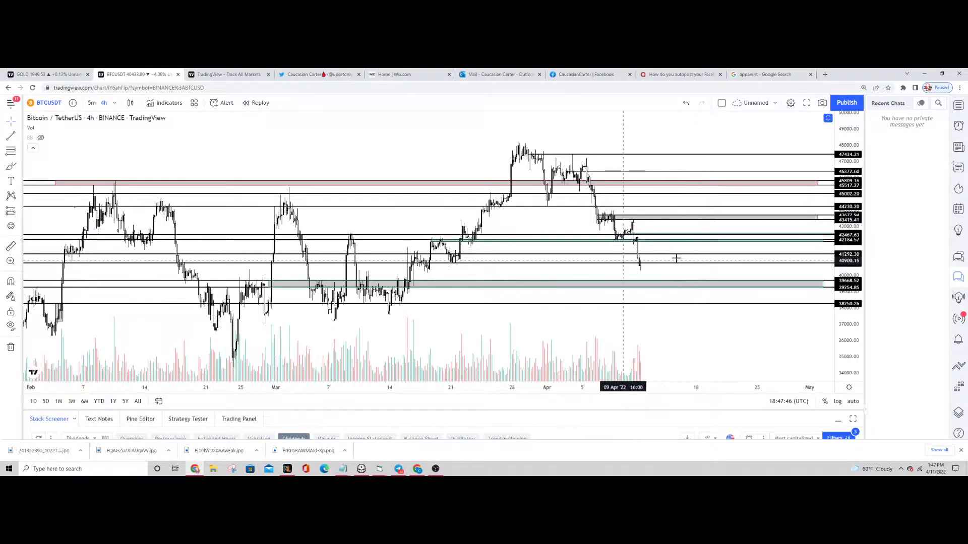
{"action": "scroll", "coordinate": [756, 261], "scroll_direction": "up", "scroll_amount": 1}
{"action": "scroll", "coordinate": [756, 227], "scroll_direction": "up", "scroll_amount": 1}
{"action": "scroll", "coordinate": [681, 234], "scroll_direction": "up", "scroll_amount": 1}
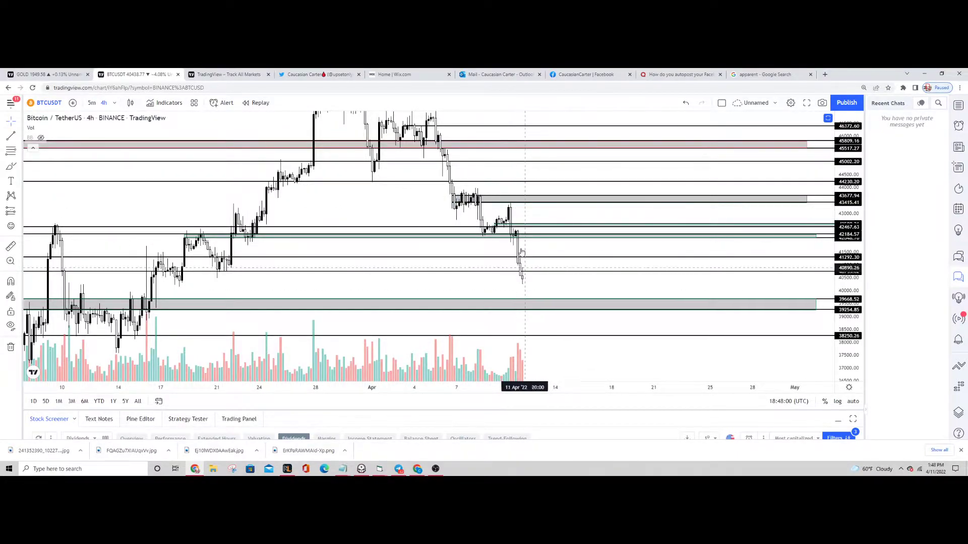
{"action": "left_click_drag", "start_coordinate": [515, 216], "coordinate": [476, 227]}
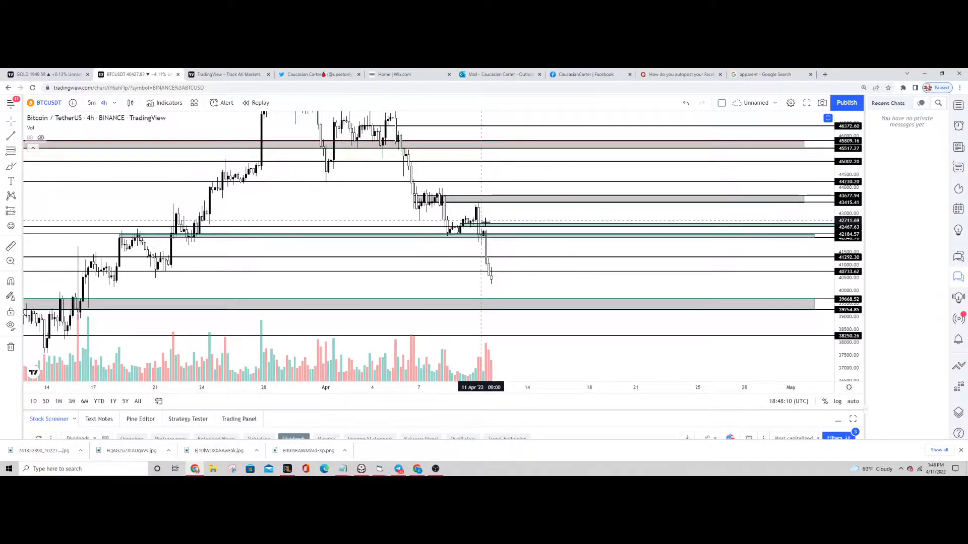
{"action": "scroll", "coordinate": [486, 224], "scroll_direction": "down", "scroll_amount": 2}
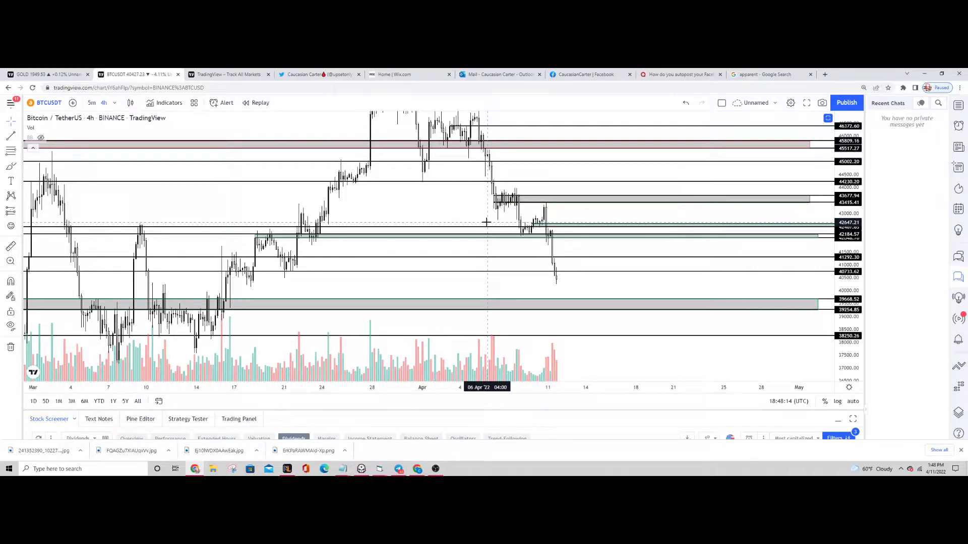
{"action": "scroll", "coordinate": [486, 222], "scroll_direction": "up", "scroll_amount": 1}
{"action": "scroll", "coordinate": [491, 221], "scroll_direction": "up", "scroll_amount": 1}
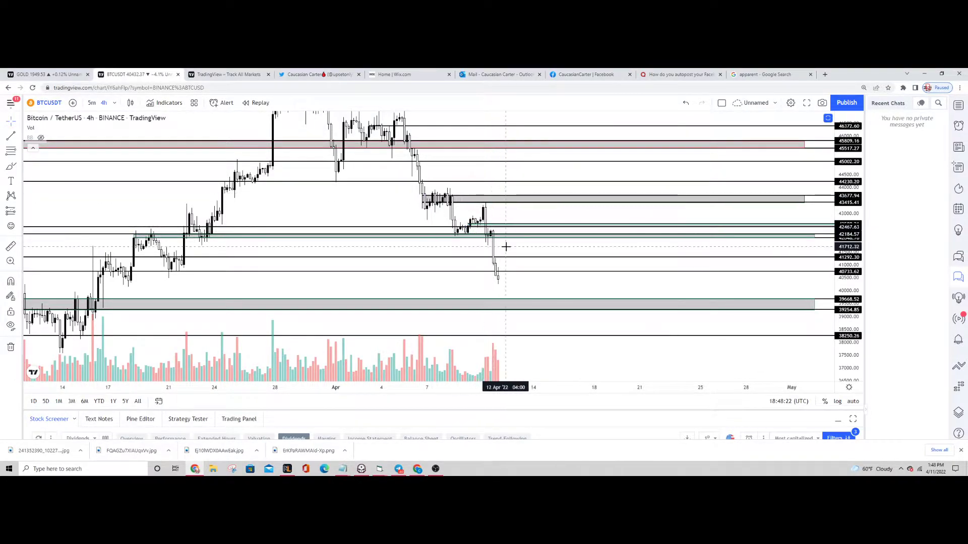
{"action": "scroll", "coordinate": [505, 247], "scroll_direction": "down", "scroll_amount": 1}
{"action": "scroll", "coordinate": [506, 246], "scroll_direction": "down", "scroll_amount": 1}
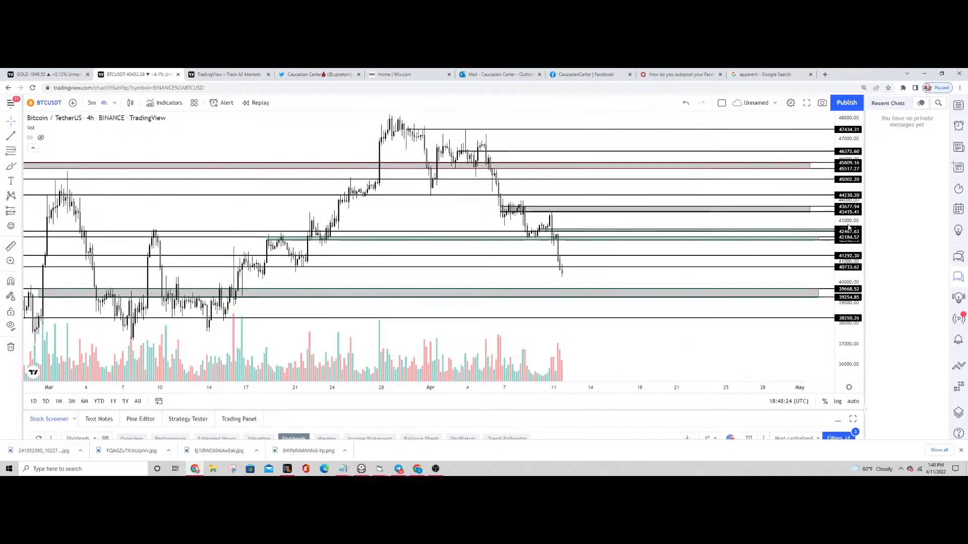
{"action": "scroll", "coordinate": [447, 216], "scroll_direction": "up", "scroll_amount": 1}
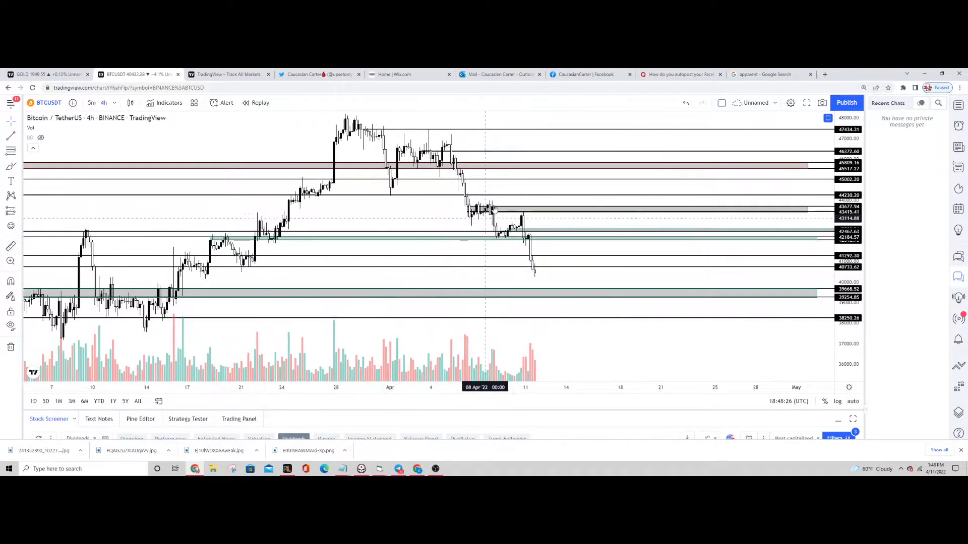
{"action": "scroll", "coordinate": [485, 214], "scroll_direction": "down", "scroll_amount": 2}
{"action": "scroll", "coordinate": [545, 212], "scroll_direction": "down", "scroll_amount": 1}
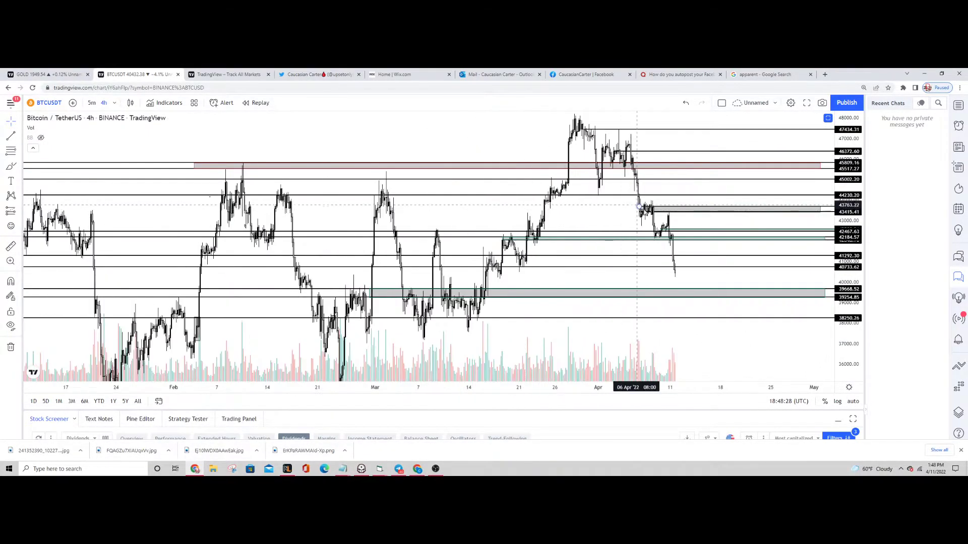
{"action": "scroll", "coordinate": [643, 207], "scroll_direction": "down", "scroll_amount": 2}
{"action": "scroll", "coordinate": [789, 184], "scroll_direction": "up", "scroll_amount": 2}
{"action": "scroll", "coordinate": [681, 205], "scroll_direction": "up", "scroll_amount": 1}
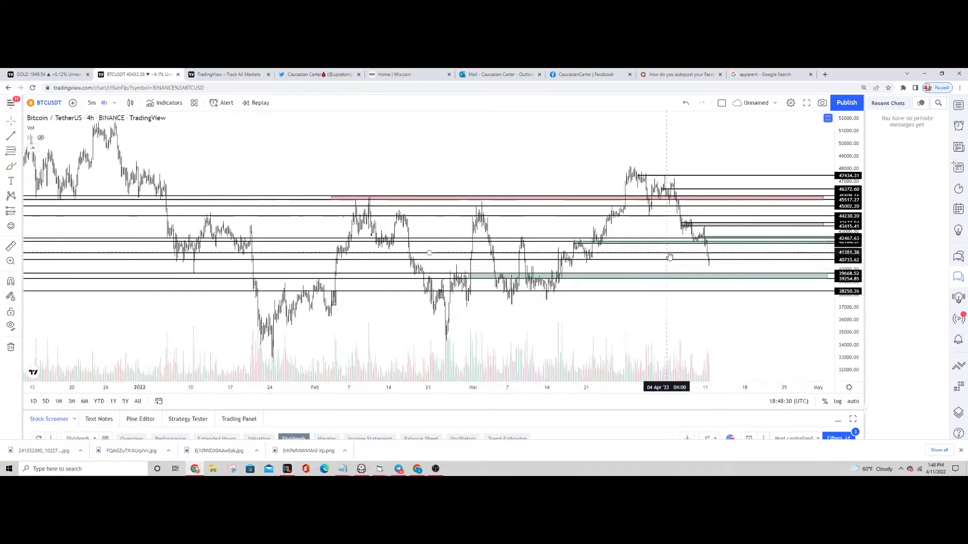
{"action": "scroll", "coordinate": [454, 242], "scroll_direction": "up", "scroll_amount": 1}
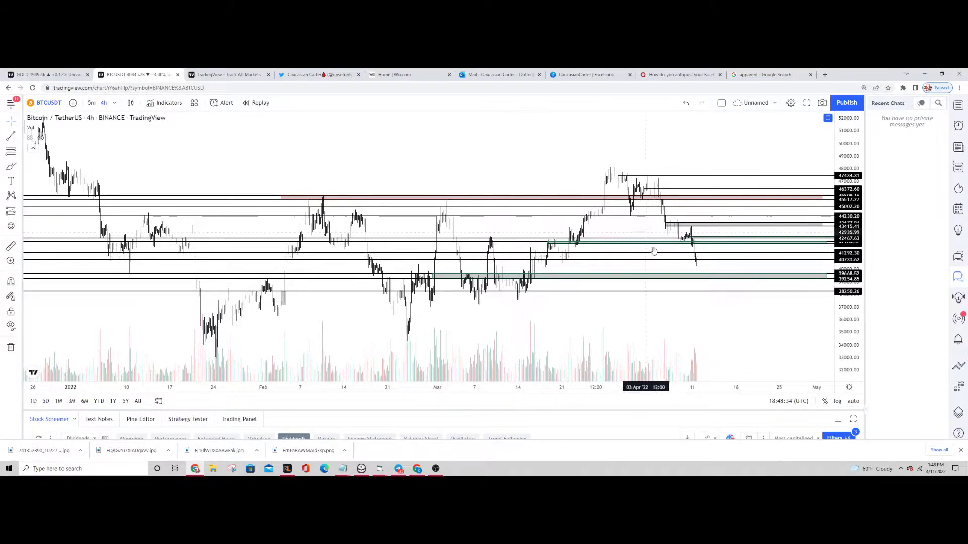
{"action": "scroll", "coordinate": [716, 262], "scroll_direction": "down", "scroll_amount": 1}
{"action": "scroll", "coordinate": [716, 262], "scroll_direction": "down", "scroll_amount": 1}
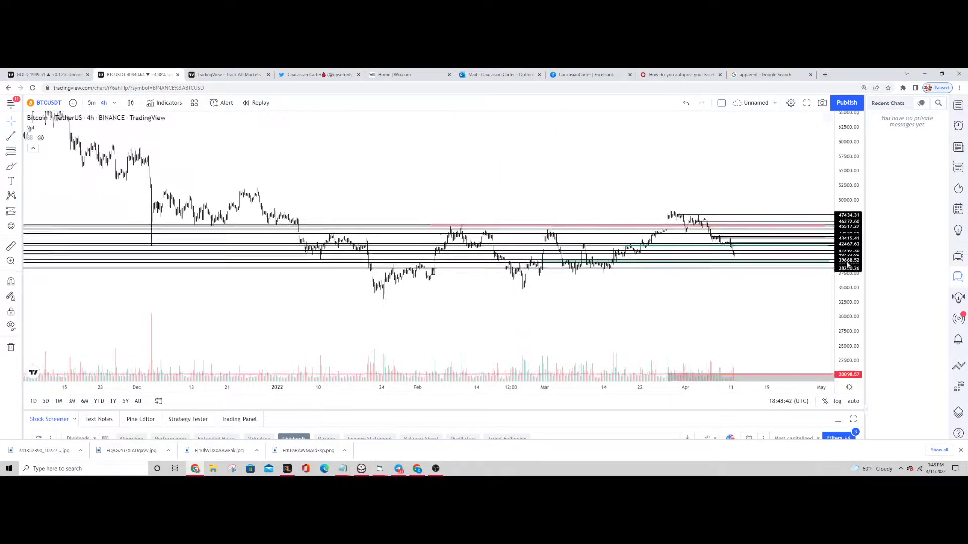
{"action": "scroll", "coordinate": [85, 142], "scroll_direction": "down", "scroll_amount": 3}
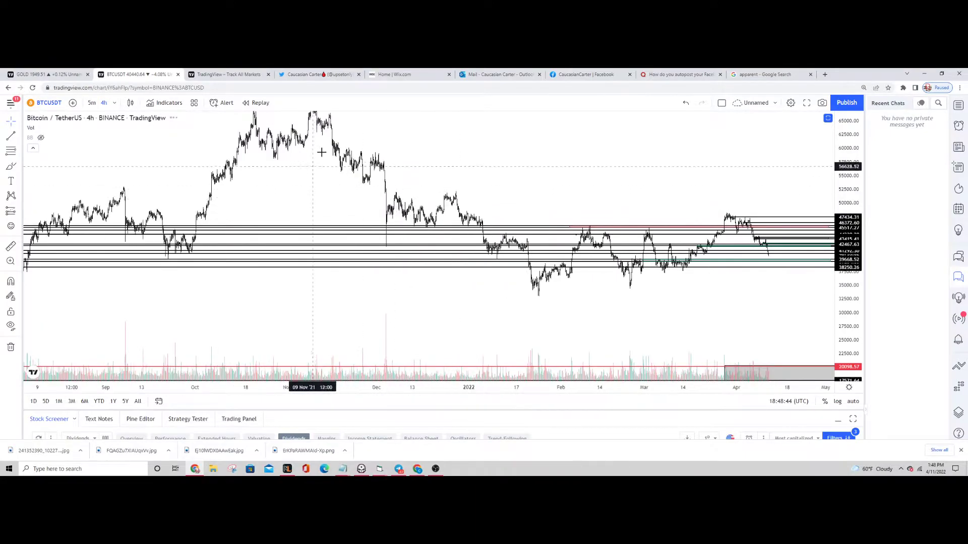
{"action": "scroll", "coordinate": [434, 179], "scroll_direction": "up", "scroll_amount": 1}
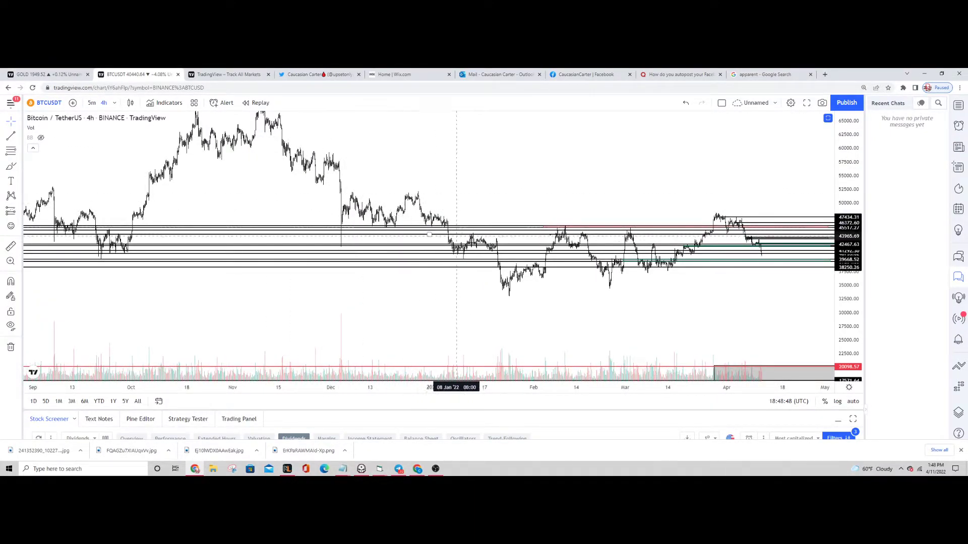
{"action": "scroll", "coordinate": [651, 277], "scroll_direction": "up", "scroll_amount": 2}
{"action": "scroll", "coordinate": [724, 212], "scroll_direction": "up", "scroll_amount": 2}
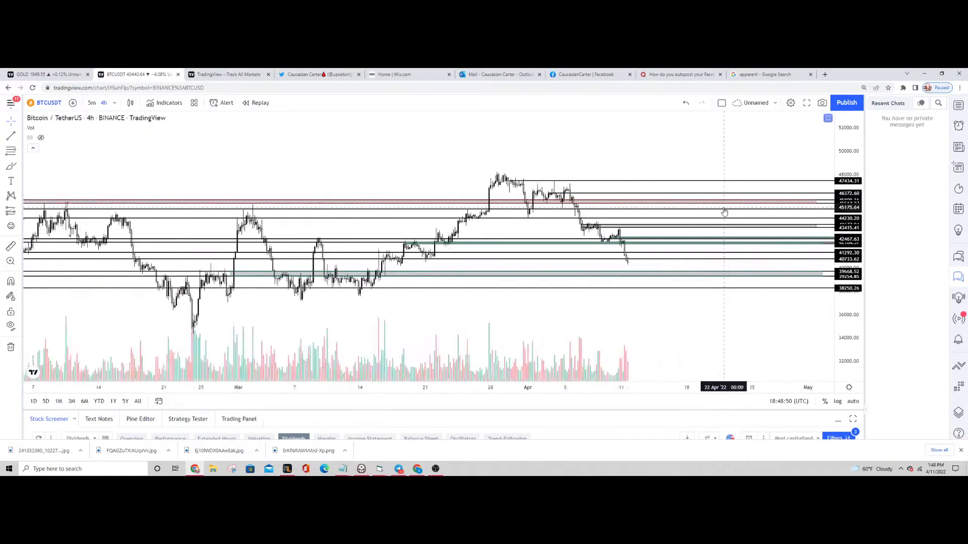
{"action": "scroll", "coordinate": [476, 282], "scroll_direction": "up", "scroll_amount": 1}
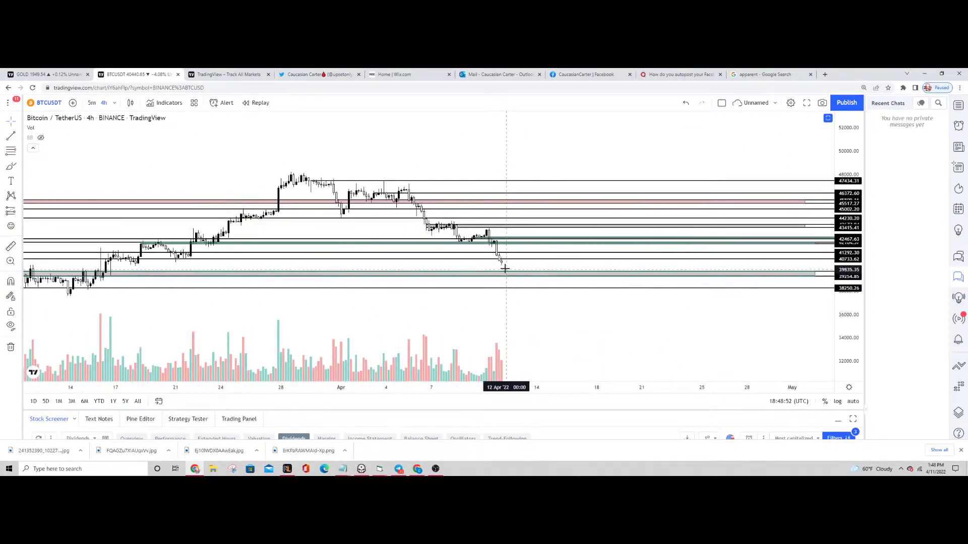
{"action": "left_click", "coordinate": [411, 475]}
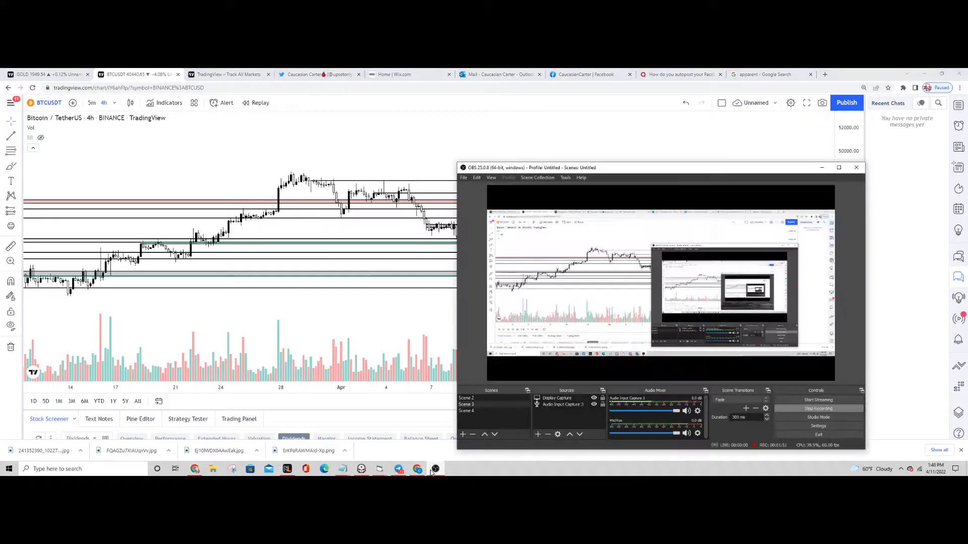
{"action": "left_click", "coordinate": [428, 334]}
{"action": "mouse_move", "coordinate": [516, 270]}
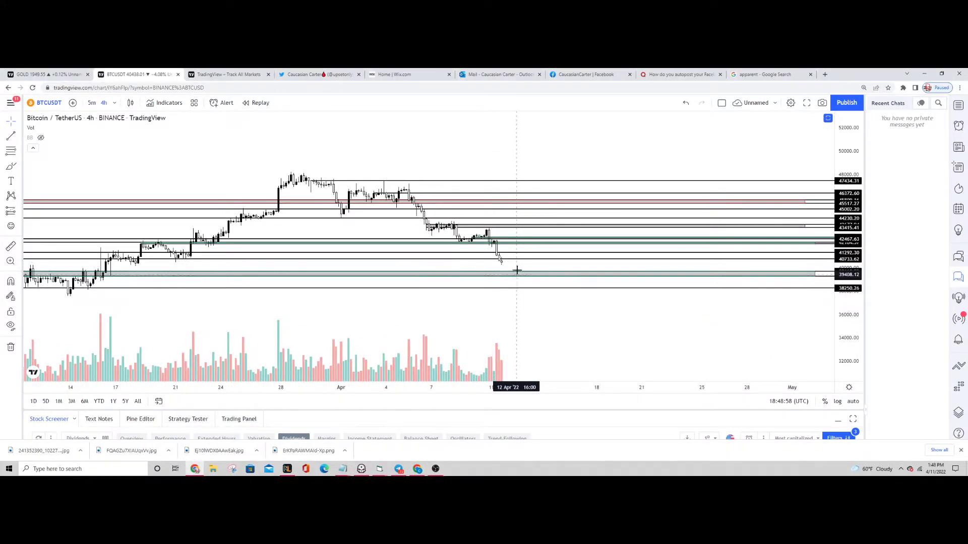
{"action": "scroll", "coordinate": [523, 292], "scroll_direction": "down", "scroll_amount": 3}
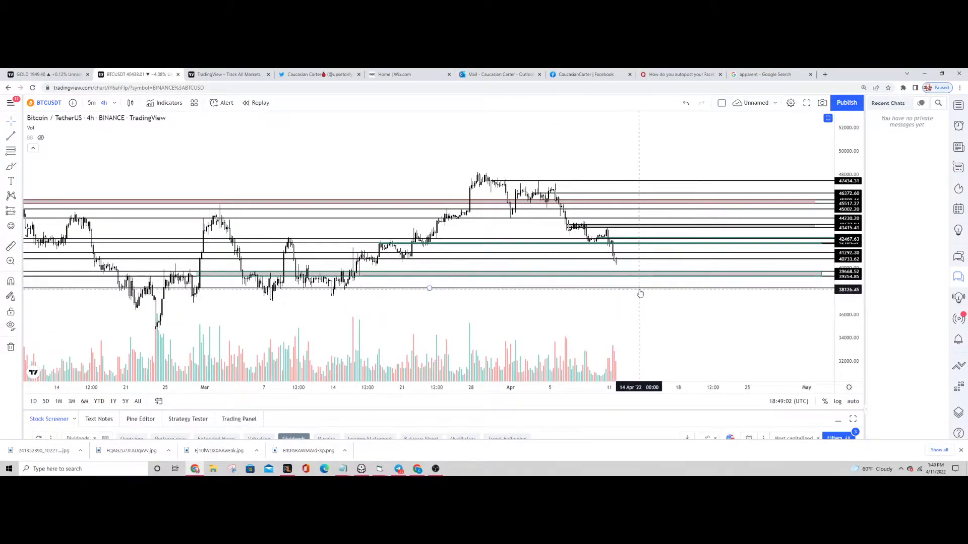
{"action": "scroll", "coordinate": [641, 292], "scroll_direction": "down", "scroll_amount": 2}
{"action": "scroll", "coordinate": [402, 219], "scroll_direction": "down", "scroll_amount": 2}
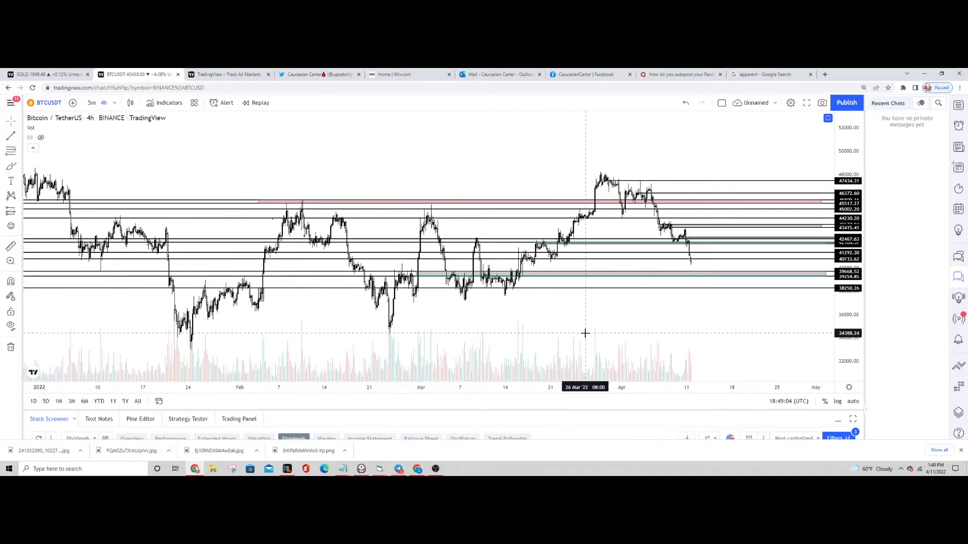
{"action": "scroll", "coordinate": [608, 309], "scroll_direction": "up", "scroll_amount": 1}
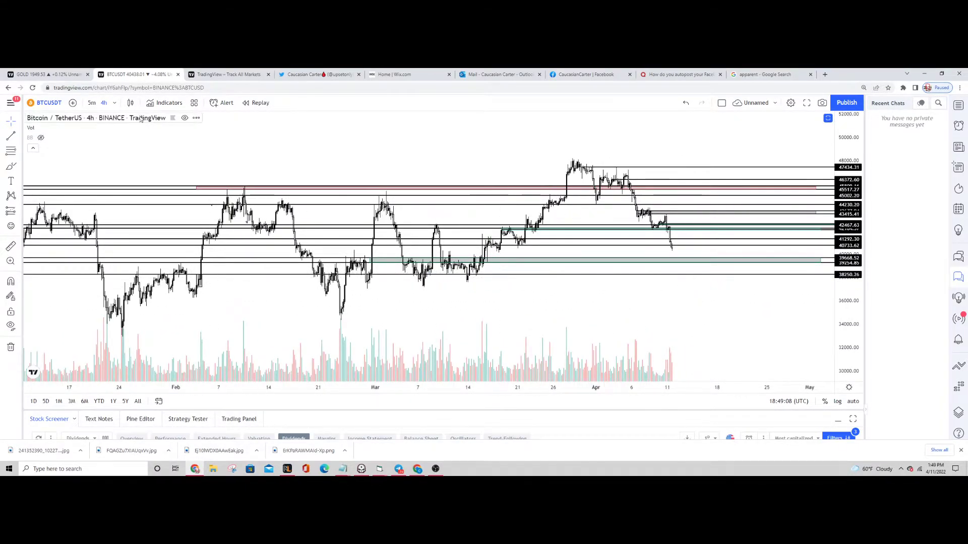
Switch the BTCUSDT chart to weekly candles.
{"action": "left_click", "coordinate": [114, 107]}
{"action": "left_click", "coordinate": [127, 320]}
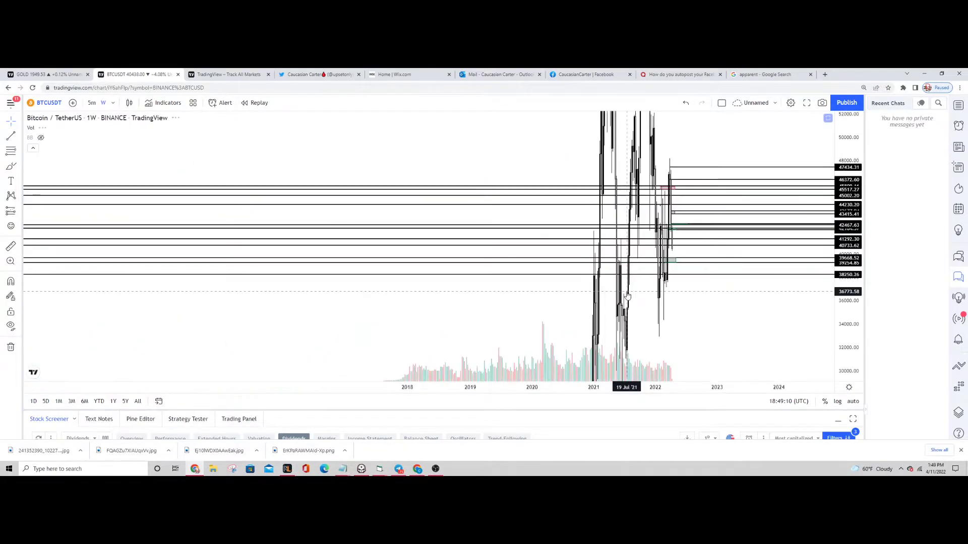
{"action": "scroll", "coordinate": [690, 295], "scroll_direction": "up", "scroll_amount": 2}
{"action": "scroll", "coordinate": [579, 299], "scroll_direction": "up", "scroll_amount": 2}
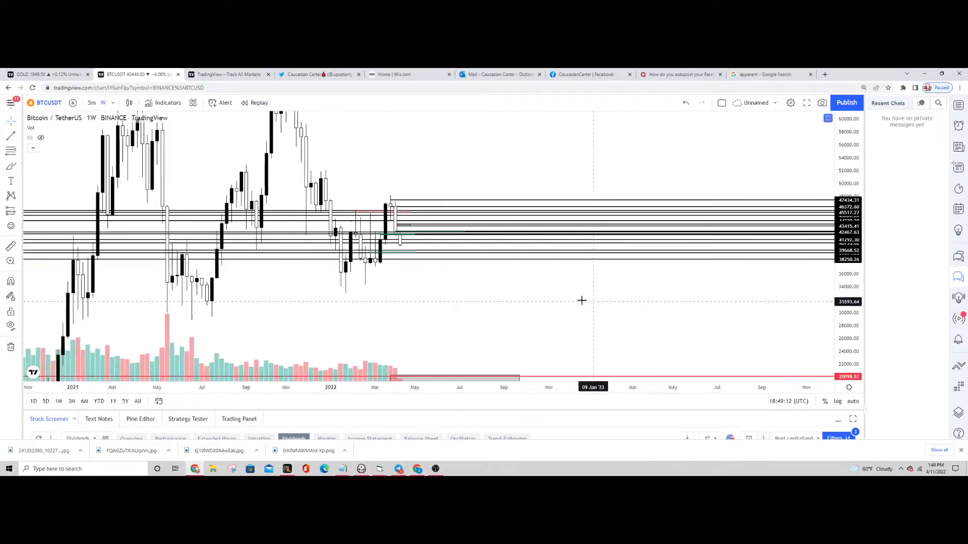
{"action": "scroll", "coordinate": [443, 274], "scroll_direction": "up", "scroll_amount": 1}
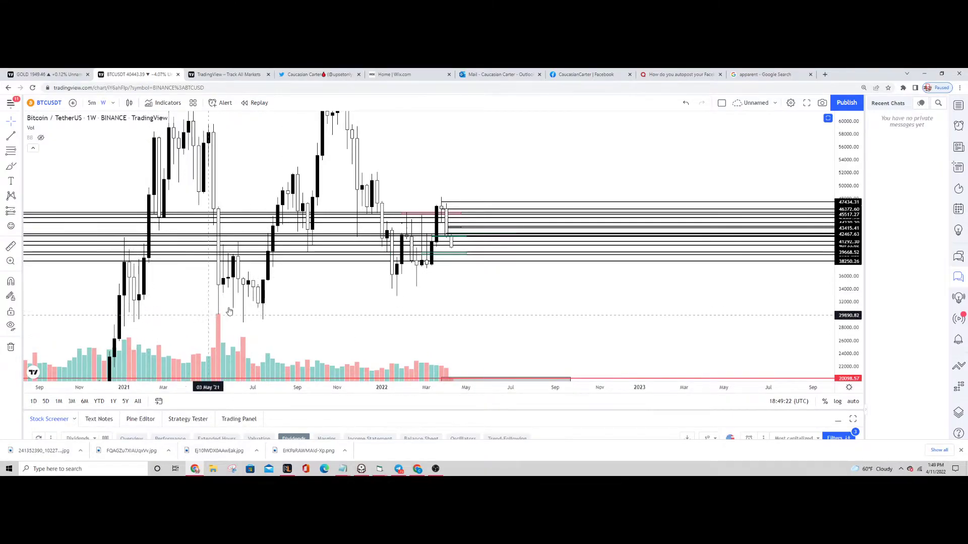
Switch the chart back to 4-hour candles and pan toward earlier price history.
{"action": "left_click", "coordinate": [112, 102]}
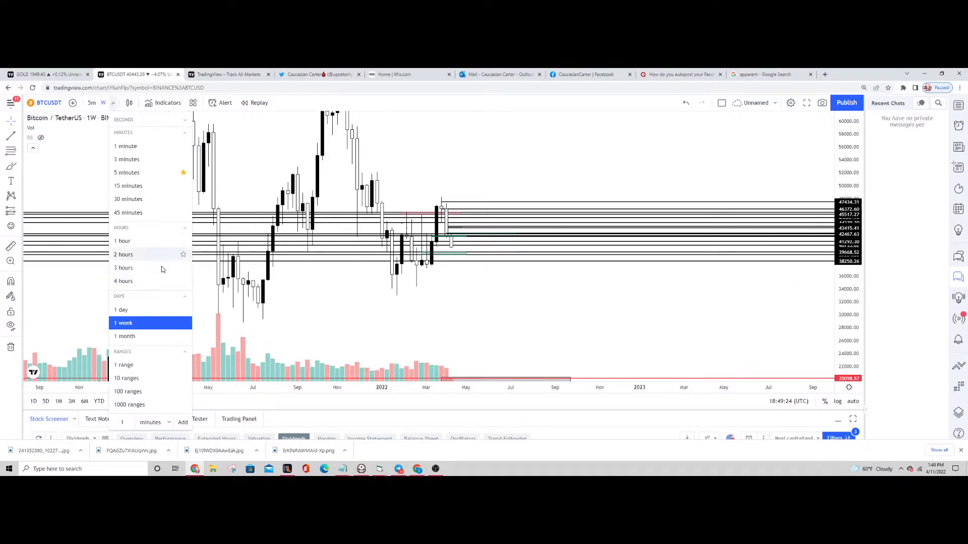
{"action": "left_click", "coordinate": [141, 284]}
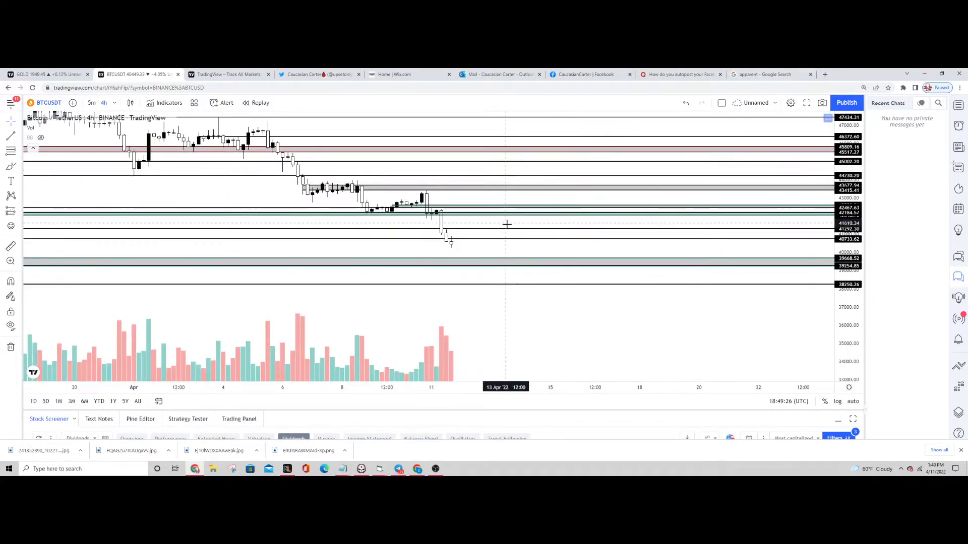
{"action": "scroll", "coordinate": [506, 224], "scroll_direction": "down", "scroll_amount": 2}
{"action": "scroll", "coordinate": [659, 257], "scroll_direction": "down", "scroll_amount": 2}
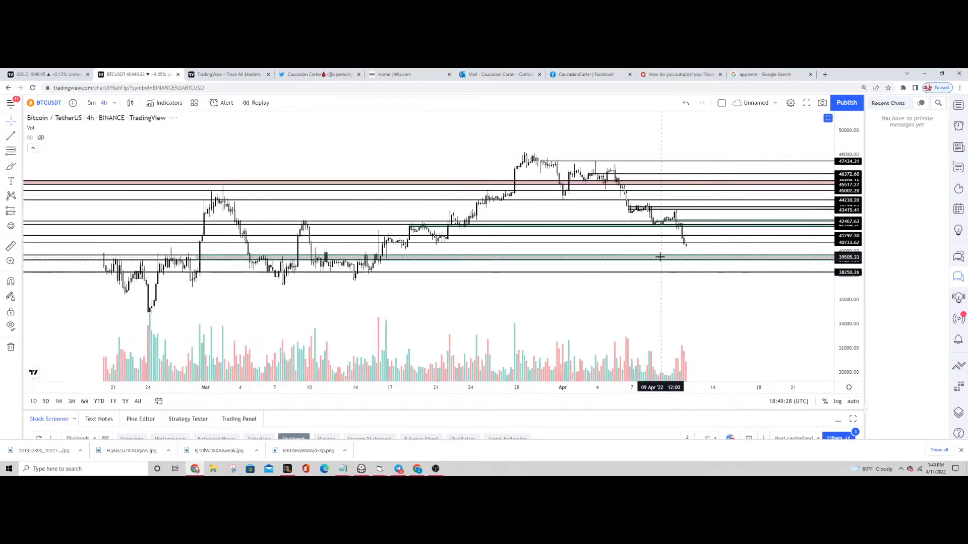
{"action": "scroll", "coordinate": [659, 257], "scroll_direction": "up", "scroll_amount": 1}
{"action": "scroll", "coordinate": [670, 276], "scroll_direction": "up", "scroll_amount": 1}
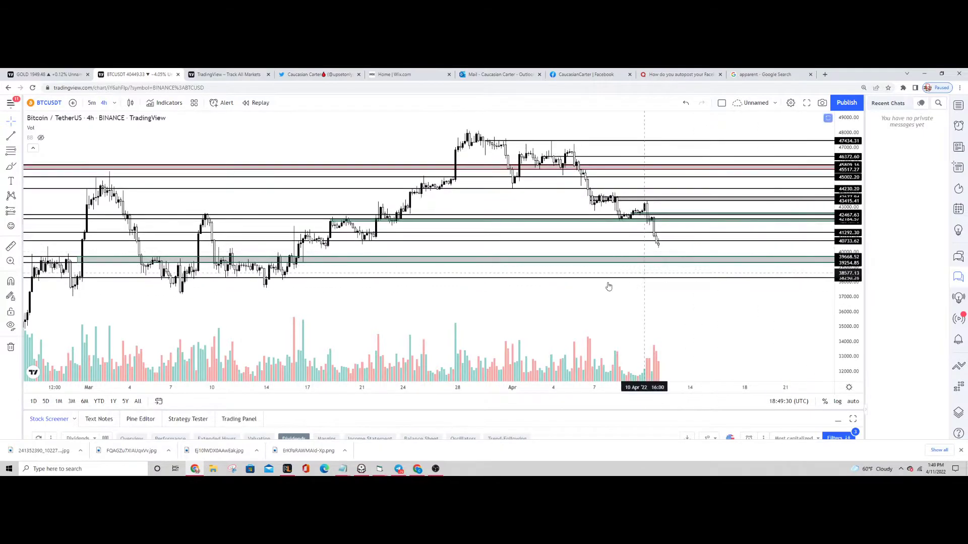
{"action": "scroll", "coordinate": [613, 317], "scroll_direction": "down", "scroll_amount": 2}
{"action": "scroll", "coordinate": [599, 331], "scroll_direction": "up", "scroll_amount": 1}
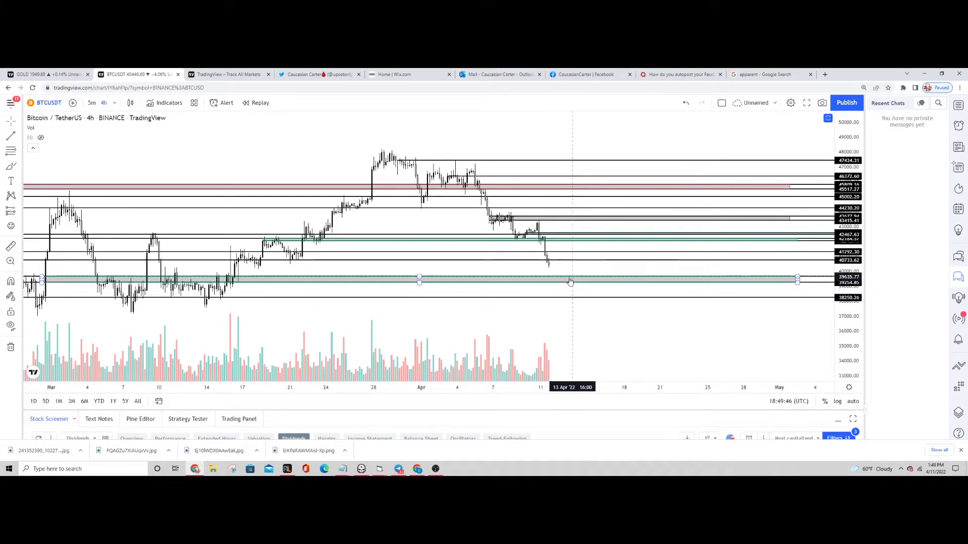
{"action": "scroll", "coordinate": [579, 336], "scroll_direction": "down", "scroll_amount": 2}
{"action": "scroll", "coordinate": [580, 336], "scroll_direction": "down", "scroll_amount": 1}
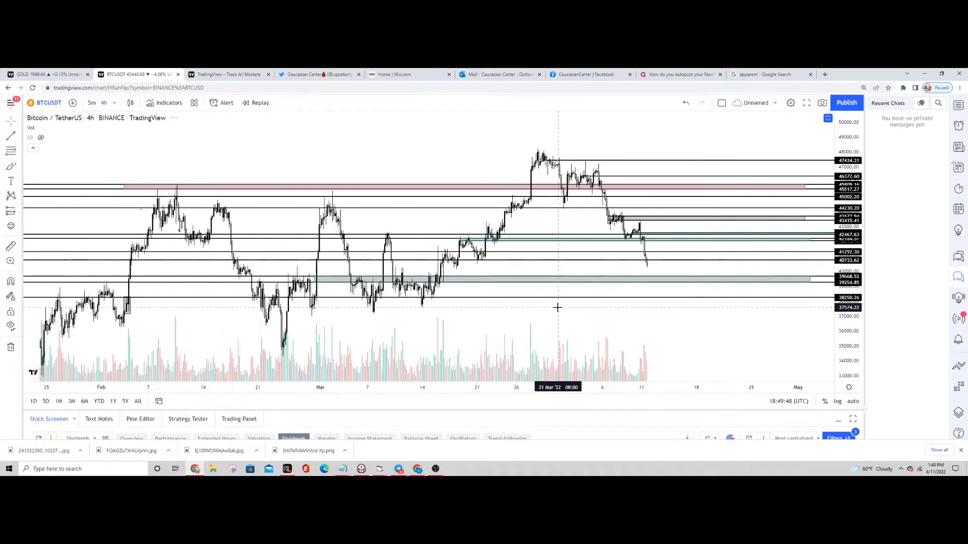
{"action": "scroll", "coordinate": [557, 308], "scroll_direction": "up", "scroll_amount": 1}
{"action": "scroll", "coordinate": [601, 303], "scroll_direction": "up", "scroll_amount": 1}
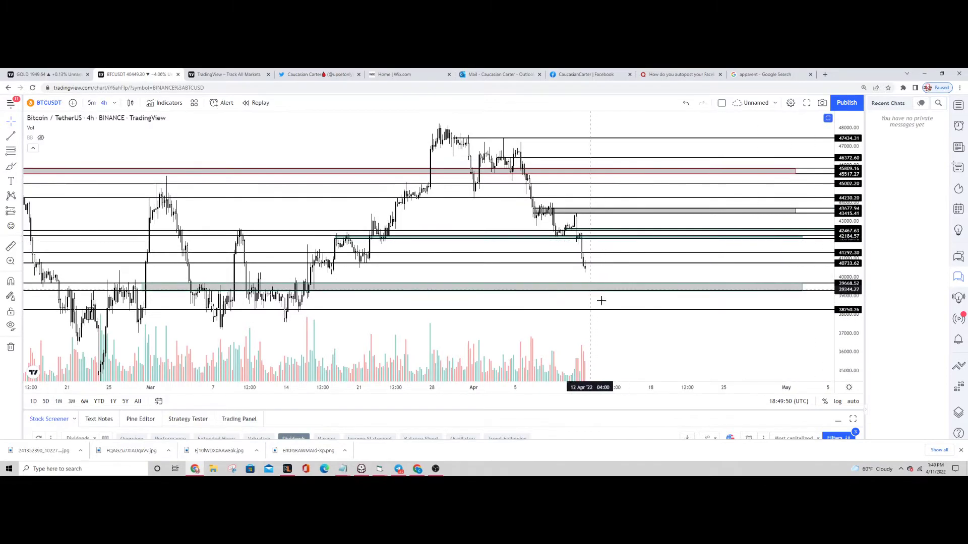
{"action": "scroll", "coordinate": [611, 328], "scroll_direction": "down", "scroll_amount": 2}
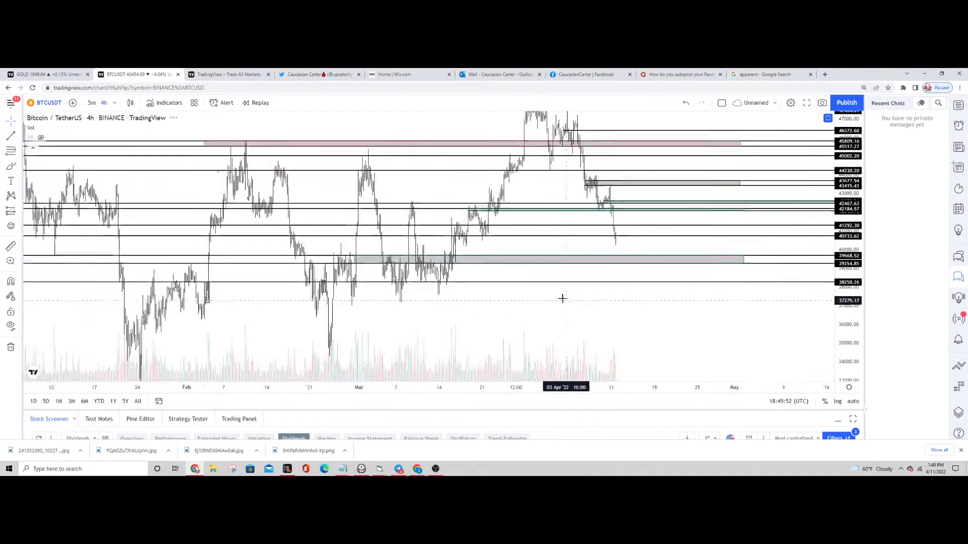
{"action": "scroll", "coordinate": [562, 297], "scroll_direction": "down", "scroll_amount": 1}
{"action": "left_click_drag", "start_coordinate": [417, 318], "coordinate": [499, 331]}
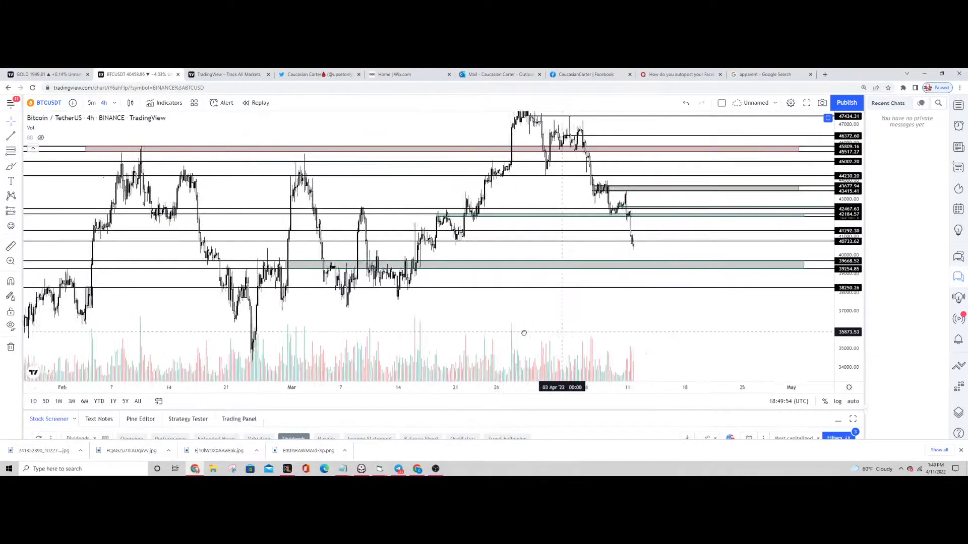
{"action": "scroll", "coordinate": [786, 273], "scroll_direction": "down", "scroll_amount": 1}
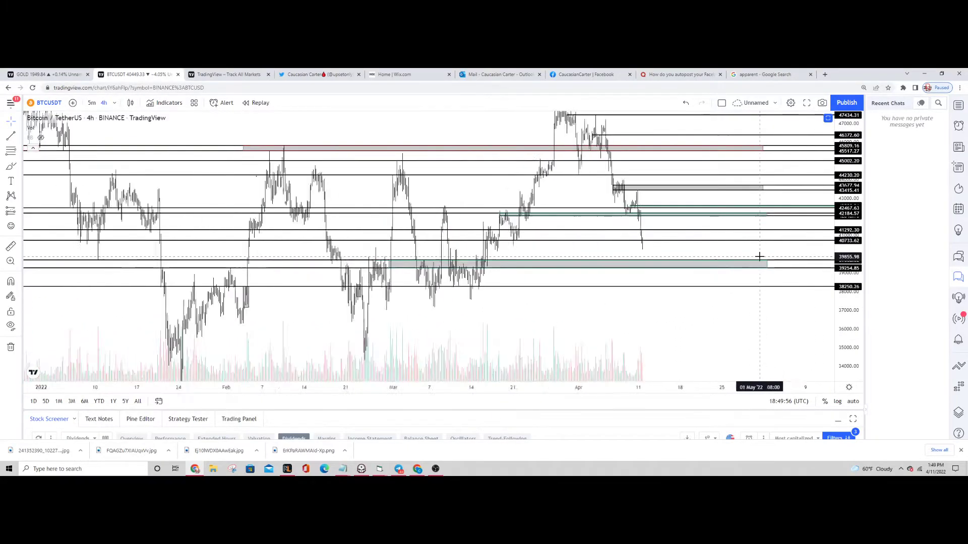
{"action": "scroll", "coordinate": [717, 301], "scroll_direction": "down", "scroll_amount": 1}
{"action": "left_click_drag", "start_coordinate": [709, 331], "coordinate": [648, 321]}
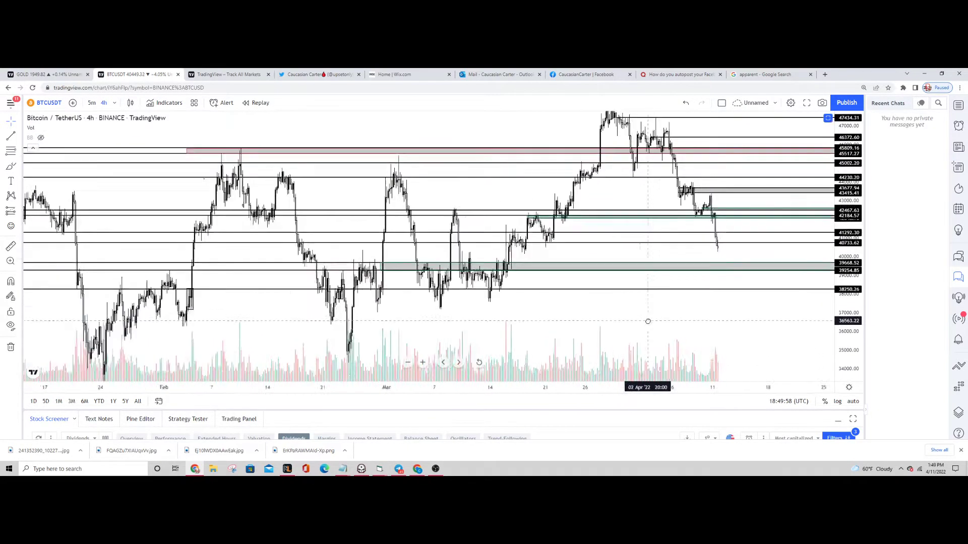
Show the Bollinger Bands overlay and switch the chart to daily candles.
{"action": "left_click", "coordinate": [41, 137]}
{"action": "left_click", "coordinate": [104, 103]}
{"action": "left_click", "coordinate": [123, 310]}
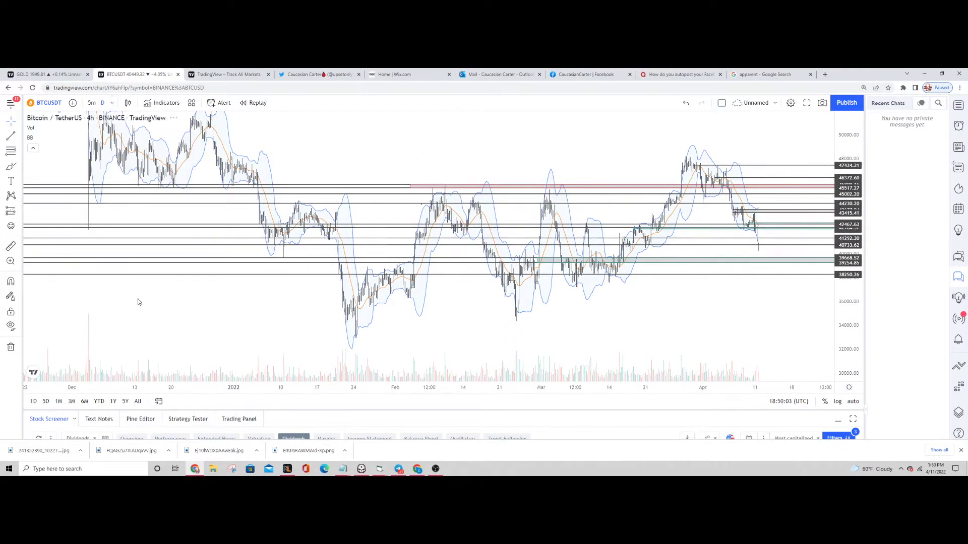
{"action": "scroll", "coordinate": [626, 257], "scroll_direction": "up", "scroll_amount": 3}
{"action": "scroll", "coordinate": [628, 252], "scroll_direction": "up", "scroll_amount": 3}
{"action": "scroll", "coordinate": [620, 252], "scroll_direction": "up", "scroll_amount": 2}
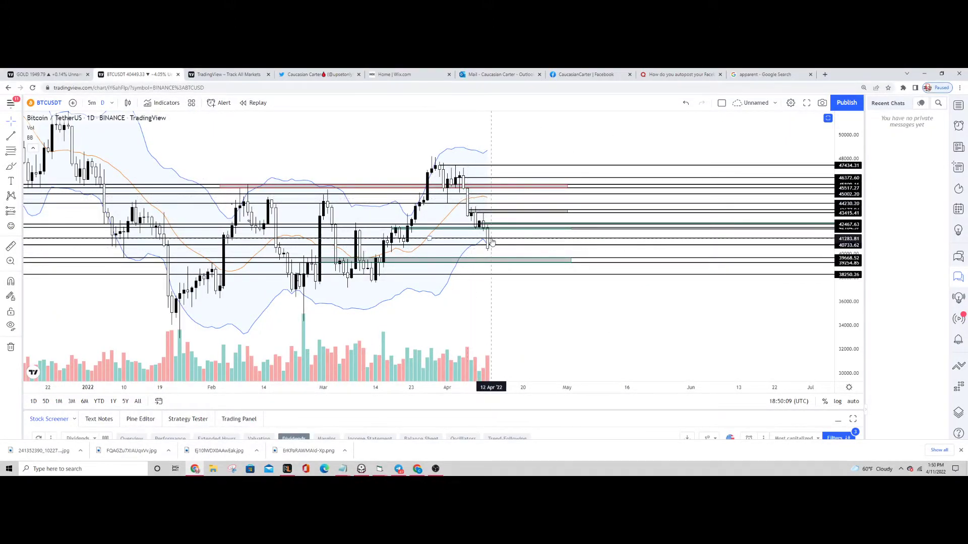
{"action": "scroll", "coordinate": [519, 310], "scroll_direction": "down", "scroll_amount": 2}
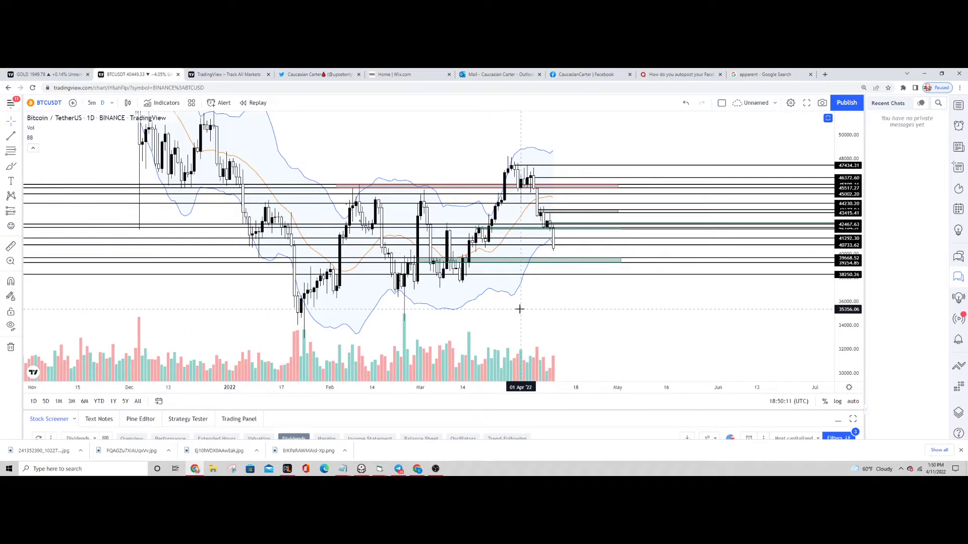
{"action": "scroll", "coordinate": [712, 238], "scroll_direction": "down", "scroll_amount": 2}
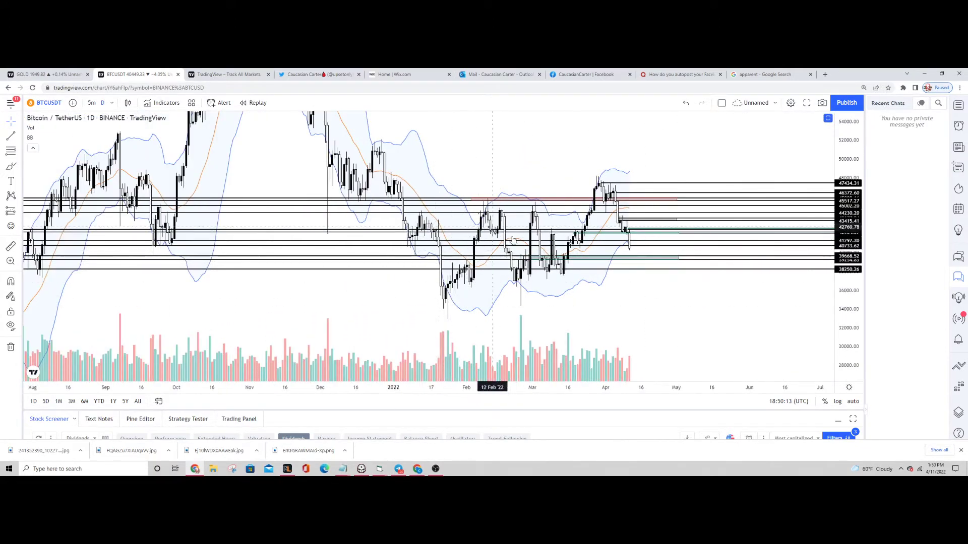
{"action": "scroll", "coordinate": [738, 312], "scroll_direction": "up", "scroll_amount": 2}
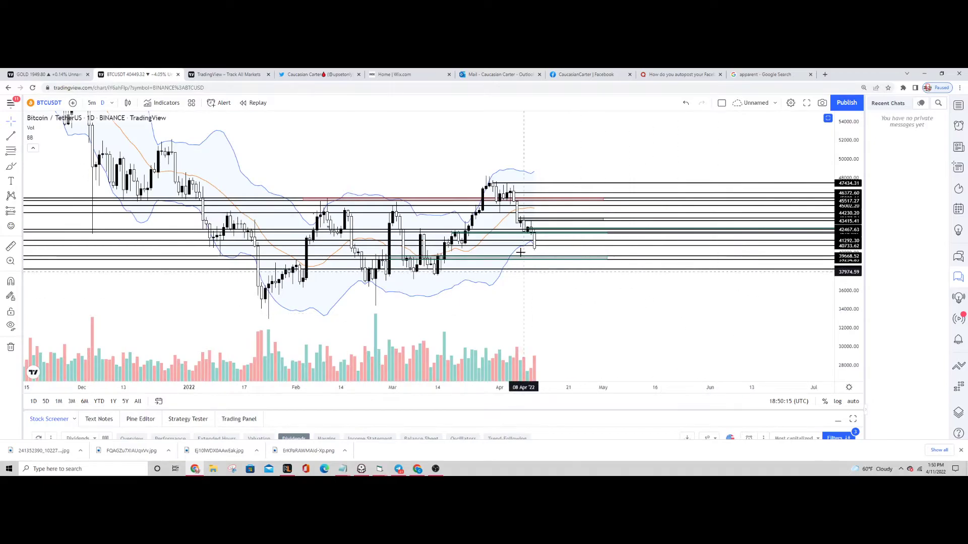
{"action": "scroll", "coordinate": [514, 205], "scroll_direction": "up", "scroll_amount": 1}
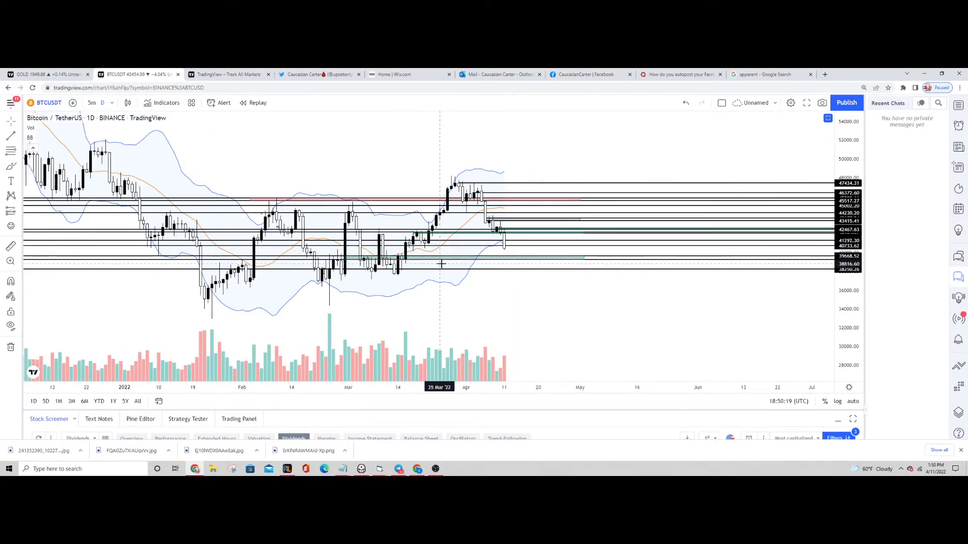
Select and deselect the lower support level line.
{"action": "left_click", "coordinate": [464, 260]}
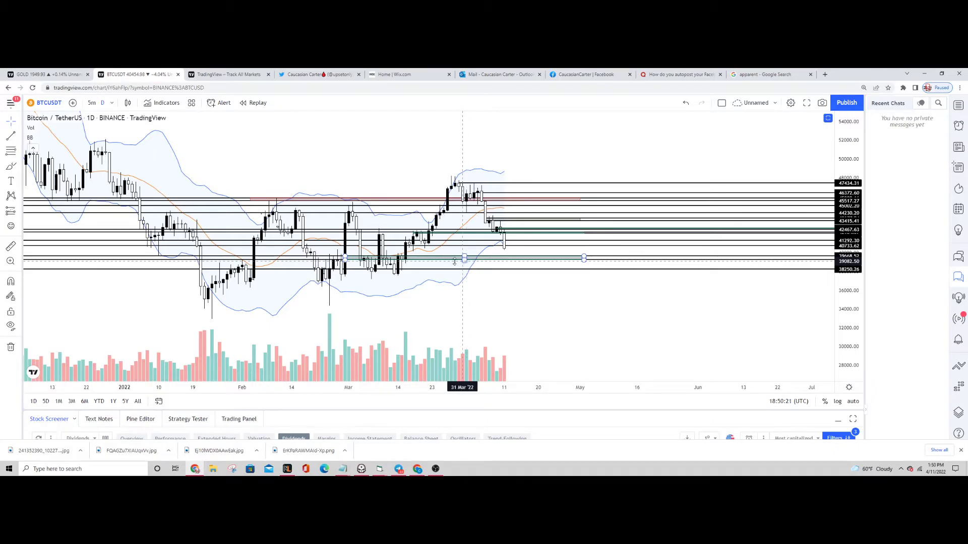
{"action": "left_click", "coordinate": [307, 252]}
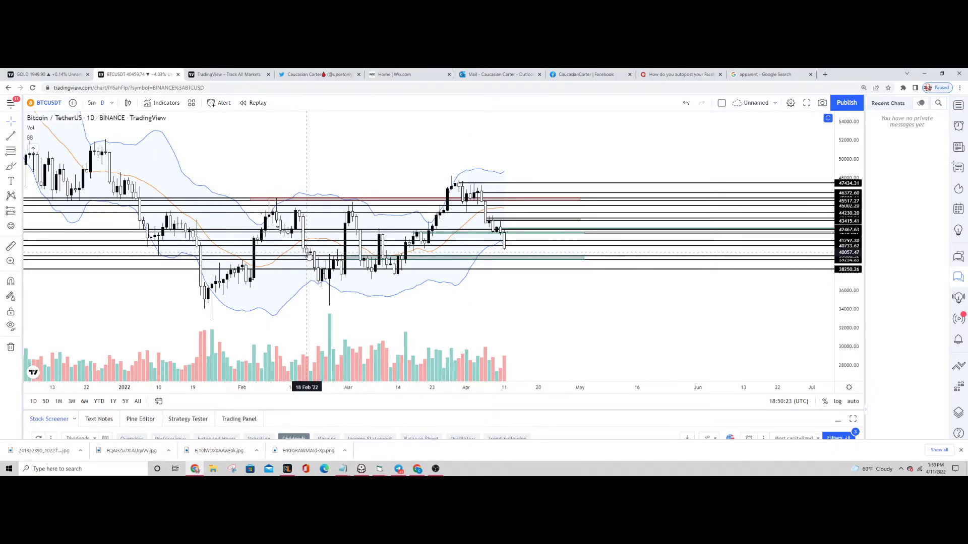
{"action": "mouse_move", "coordinate": [97, 118]}
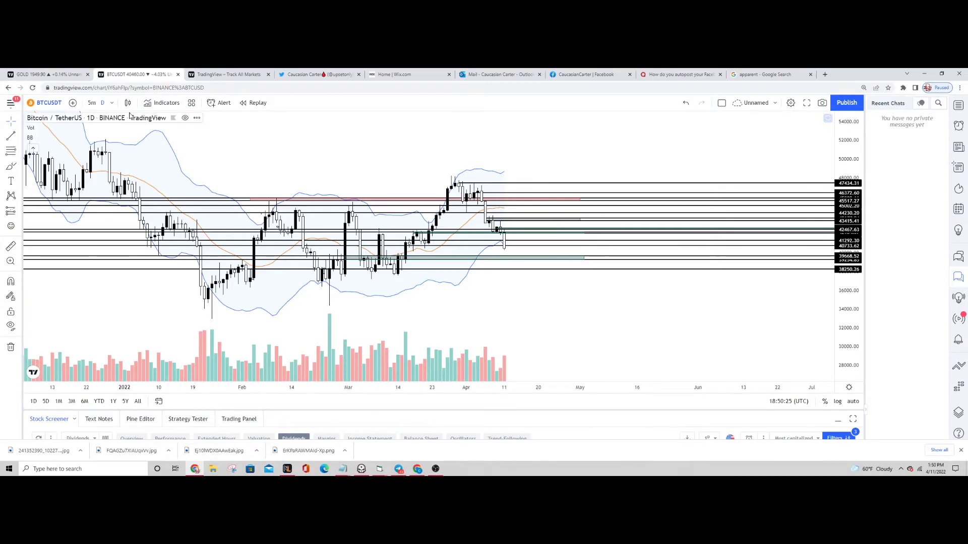
Switch back to 4-hour candles, then bring up the OBS screen recorder window.
{"action": "left_click", "coordinate": [113, 103]}
{"action": "left_click", "coordinate": [155, 265]}
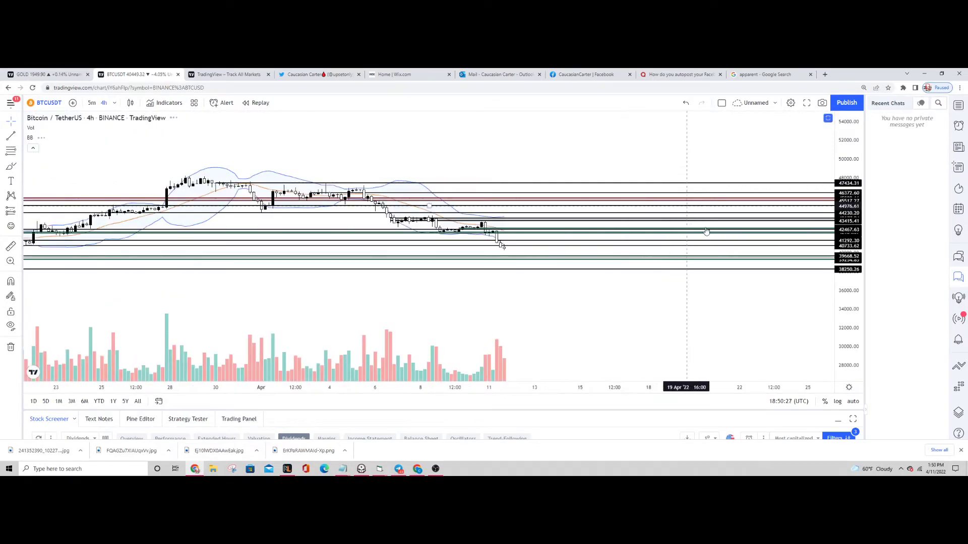
{"action": "scroll", "coordinate": [565, 250], "scroll_direction": "down", "scroll_amount": 2}
{"action": "scroll", "coordinate": [474, 188], "scroll_direction": "down", "scroll_amount": 2}
{"action": "scroll", "coordinate": [539, 249], "scroll_direction": "down", "scroll_amount": 2}
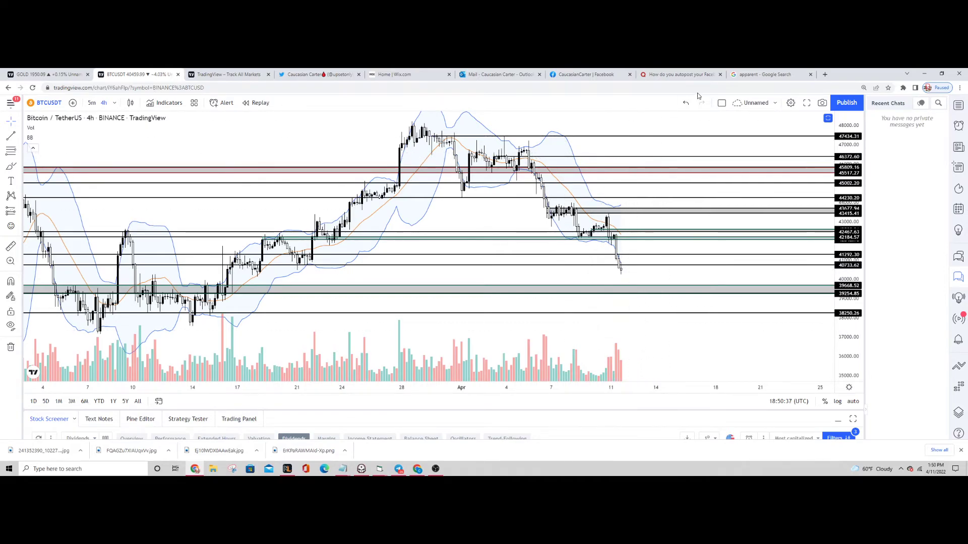
{"action": "scroll", "coordinate": [605, 276], "scroll_direction": "down", "scroll_amount": 2}
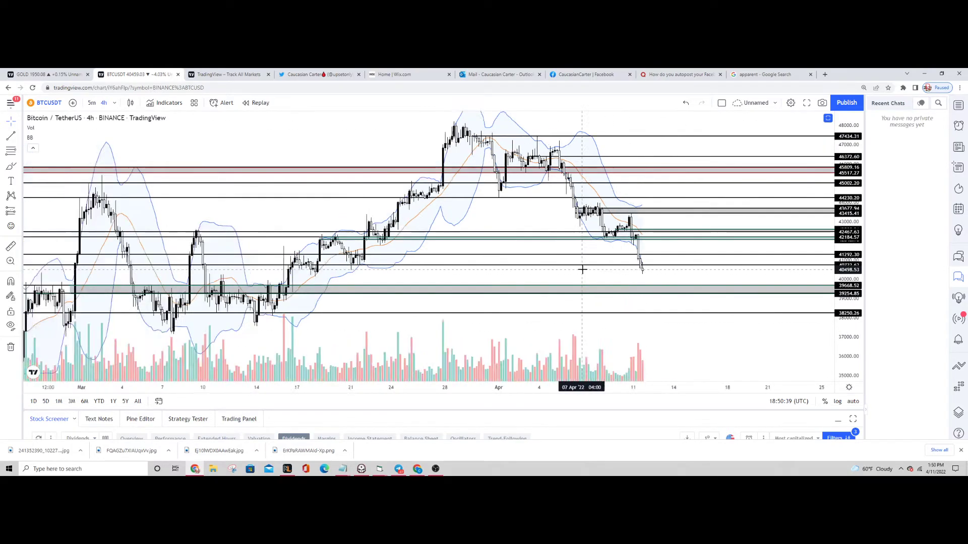
{"action": "scroll", "coordinate": [620, 281], "scroll_direction": "down", "scroll_amount": 2}
{"action": "scroll", "coordinate": [620, 281], "scroll_direction": "up", "scroll_amount": 2}
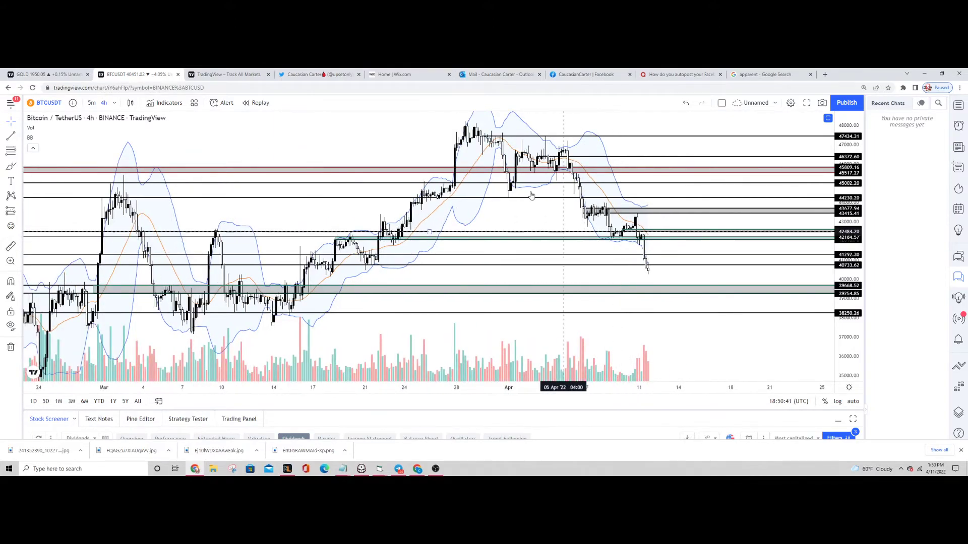
{"action": "left_click_drag", "start_coordinate": [533, 214], "coordinate": [540, 227]}
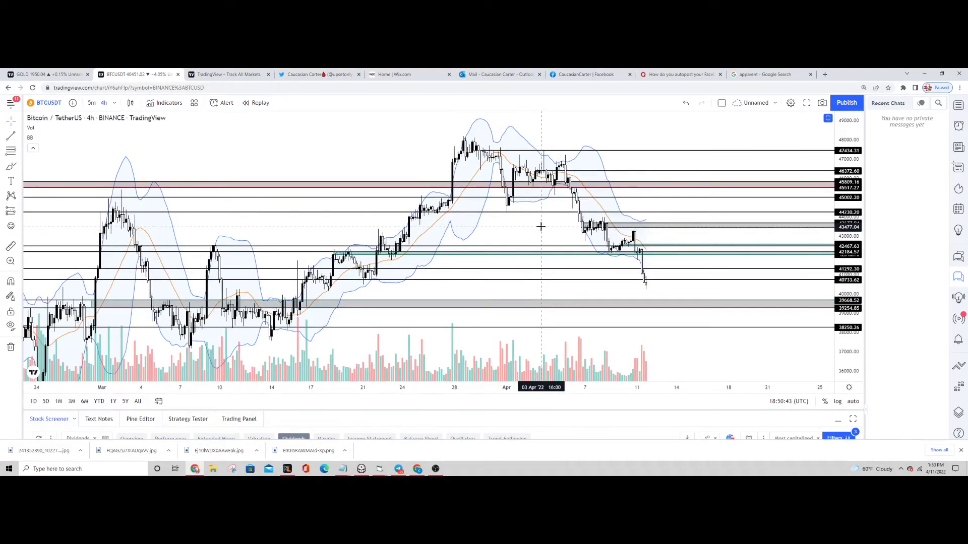
{"action": "scroll", "coordinate": [540, 226], "scroll_direction": "down", "scroll_amount": 1}
{"action": "scroll", "coordinate": [544, 227], "scroll_direction": "down", "scroll_amount": 2}
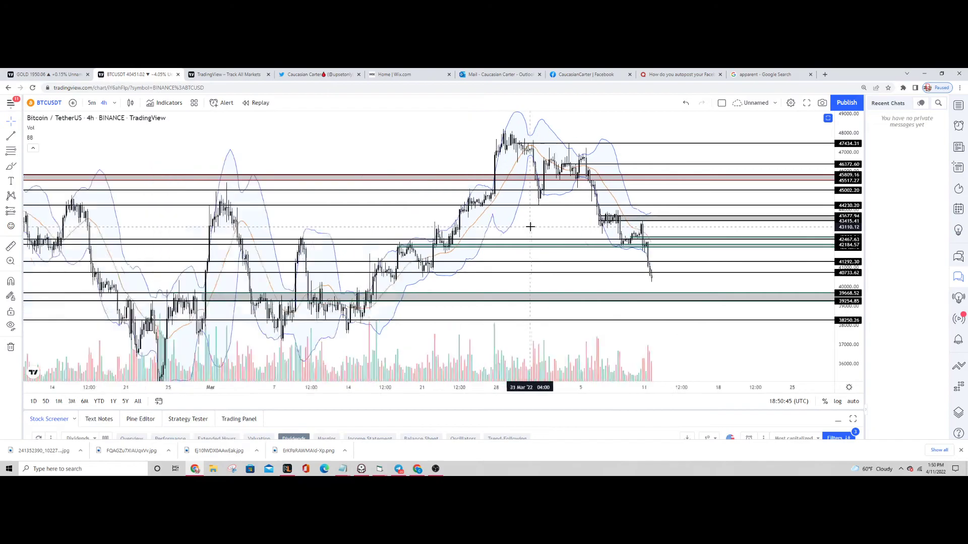
{"action": "scroll", "coordinate": [530, 219], "scroll_direction": "down", "scroll_amount": 1}
{"action": "scroll", "coordinate": [529, 217], "scroll_direction": "up", "scroll_amount": 1}
{"action": "scroll", "coordinate": [526, 219], "scroll_direction": "up", "scroll_amount": 1}
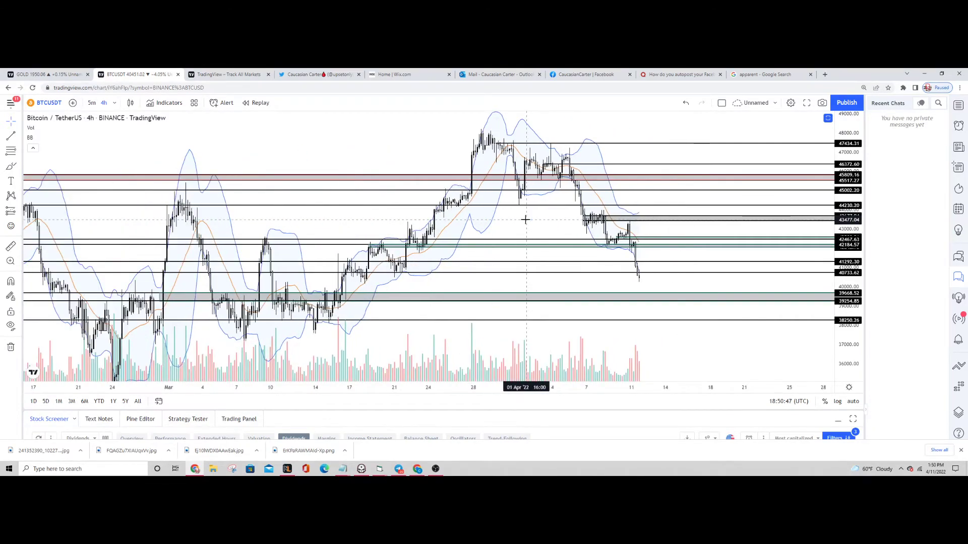
{"action": "scroll", "coordinate": [507, 223], "scroll_direction": "down", "scroll_amount": 1}
{"action": "scroll", "coordinate": [505, 223], "scroll_direction": "down", "scroll_amount": 1}
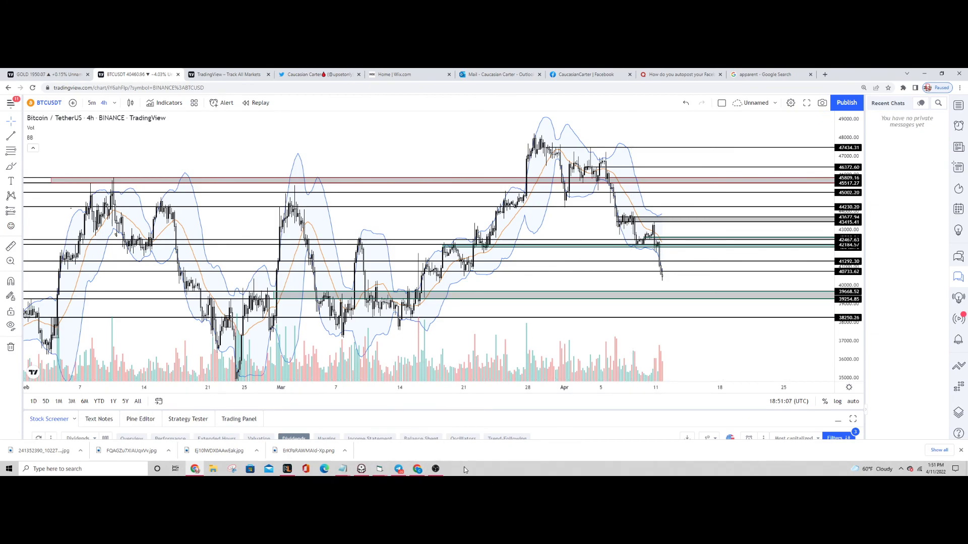
{"action": "left_click", "coordinate": [439, 471]}
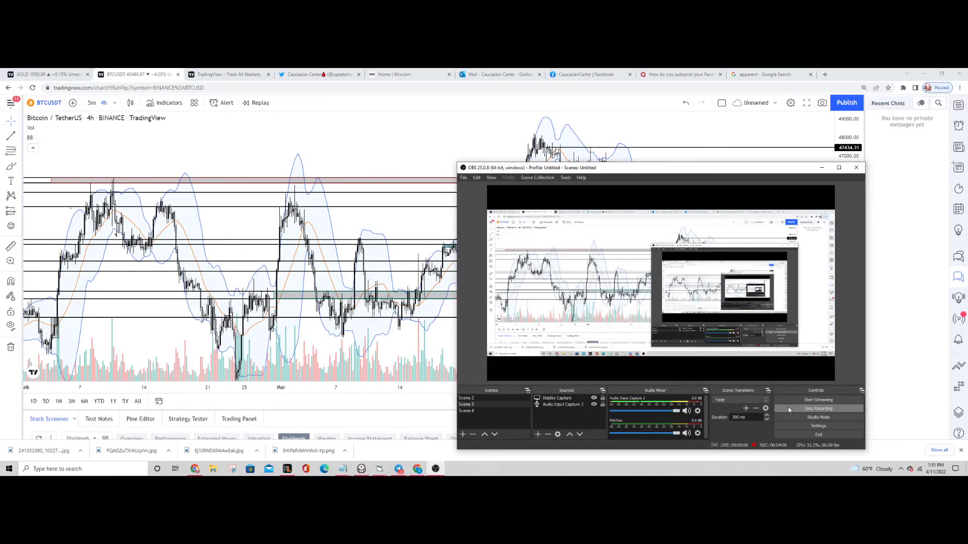